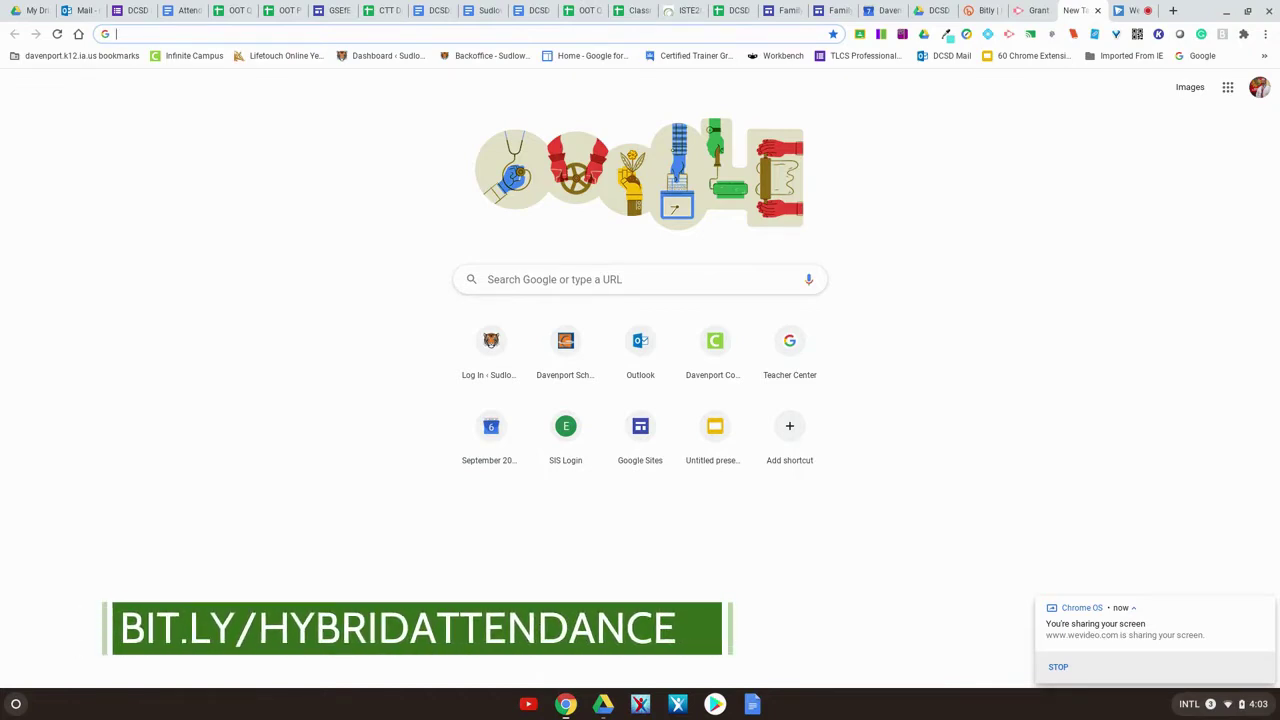
- Go to bit.ly/hybridattendance and make a copy of the DCSD Hybrid Attendance Form
{"action": "left_click", "coordinate": [685, 38]}
{"action": "type", "text": "https://bit.ly/hybridattendance"}
{"action": "key", "text": "Return"}
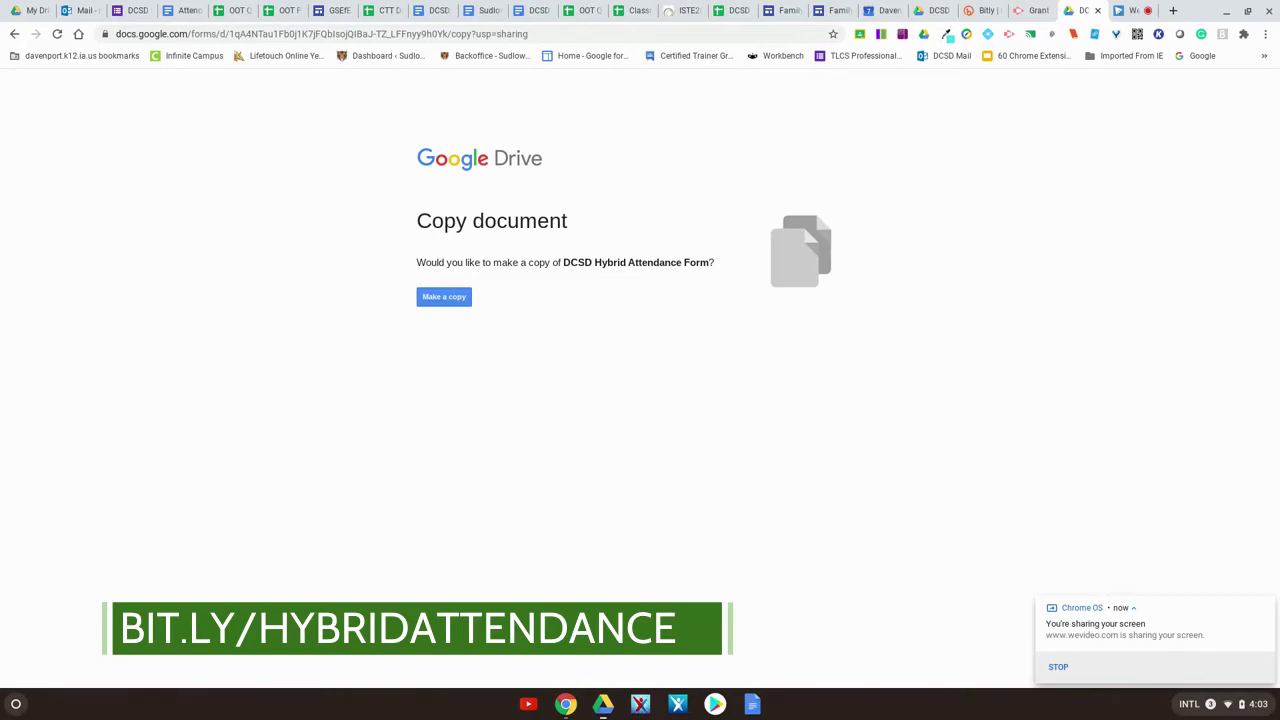
{"action": "left_click", "coordinate": [444, 296]}
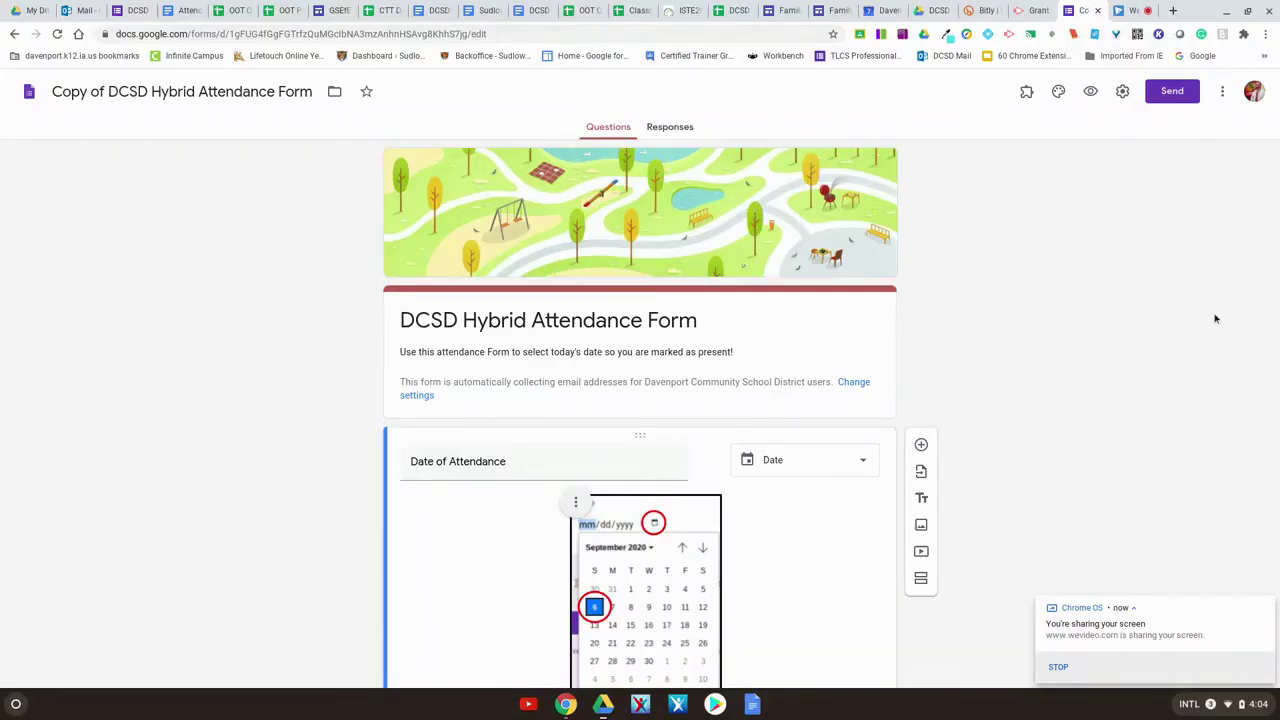
- Review the copied form's email-collection note and its Date of Attendance question
{"action": "scroll", "coordinate": [975, 360], "scroll_direction": "down", "scroll_amount": 1}
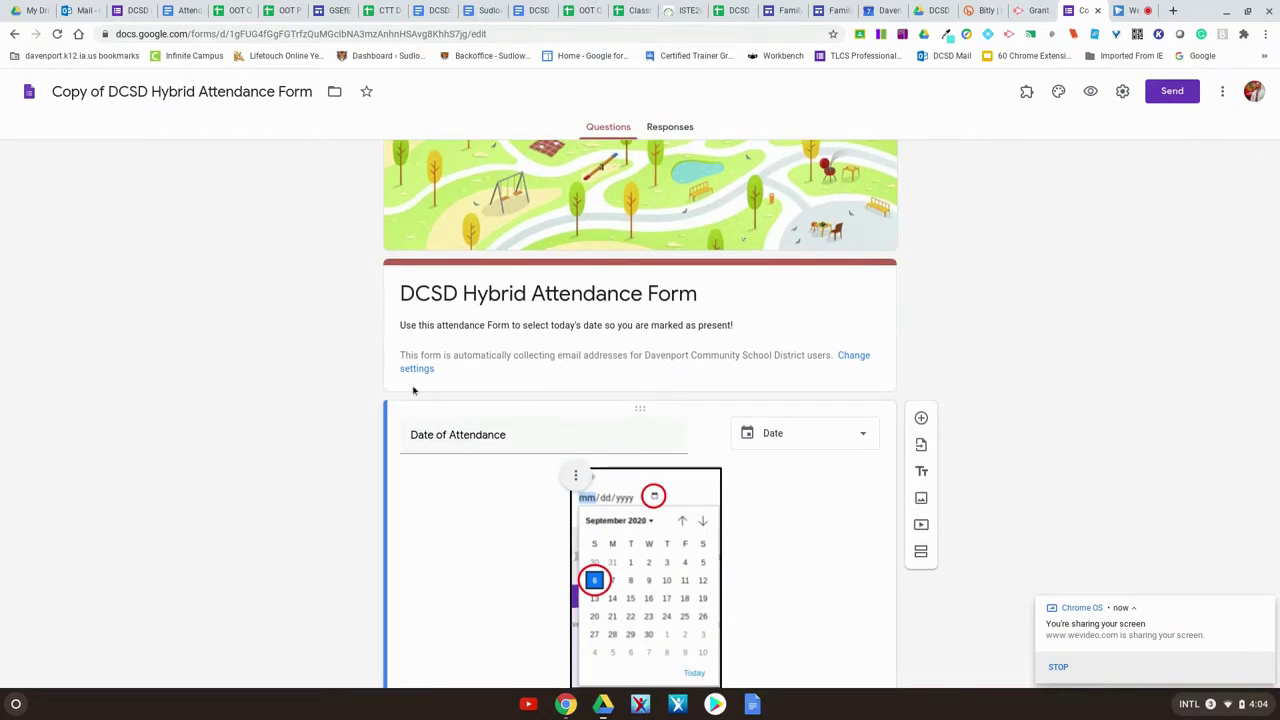
{"action": "left_click_drag", "start_coordinate": [402, 355], "coordinate": [837, 344]}
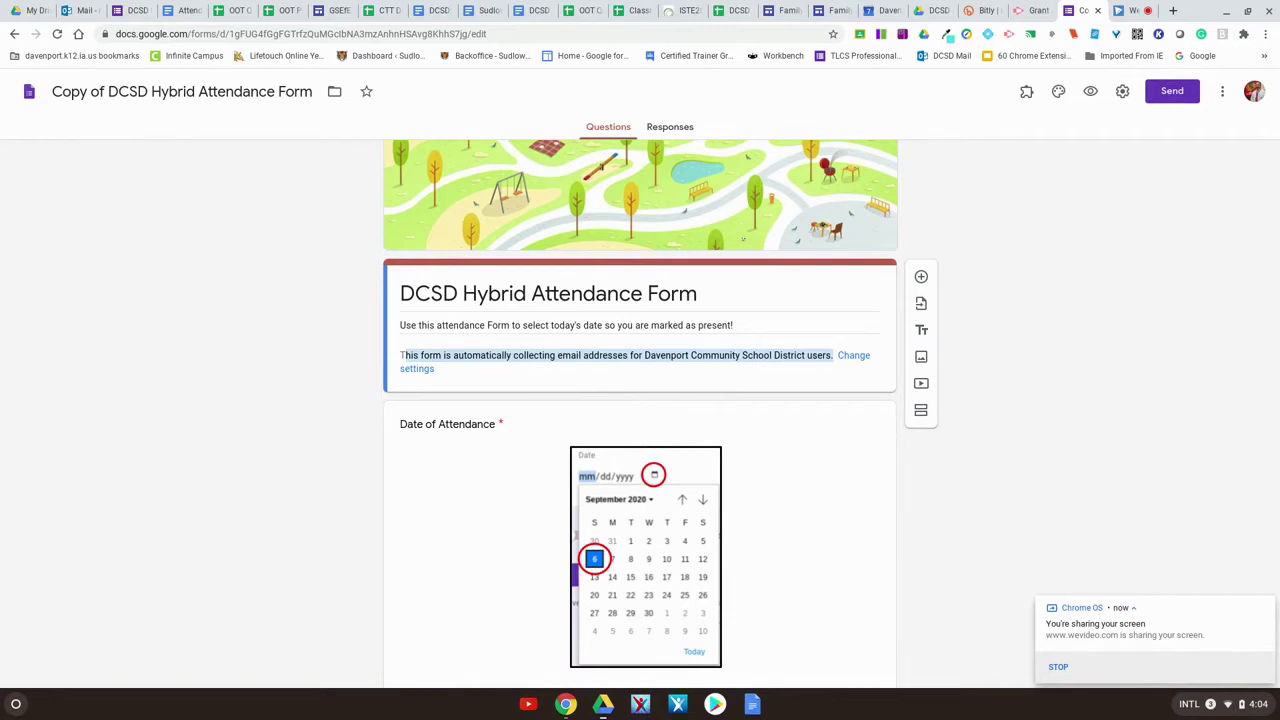
{"action": "scroll", "coordinate": [830, 340], "scroll_direction": "down", "scroll_amount": 1}
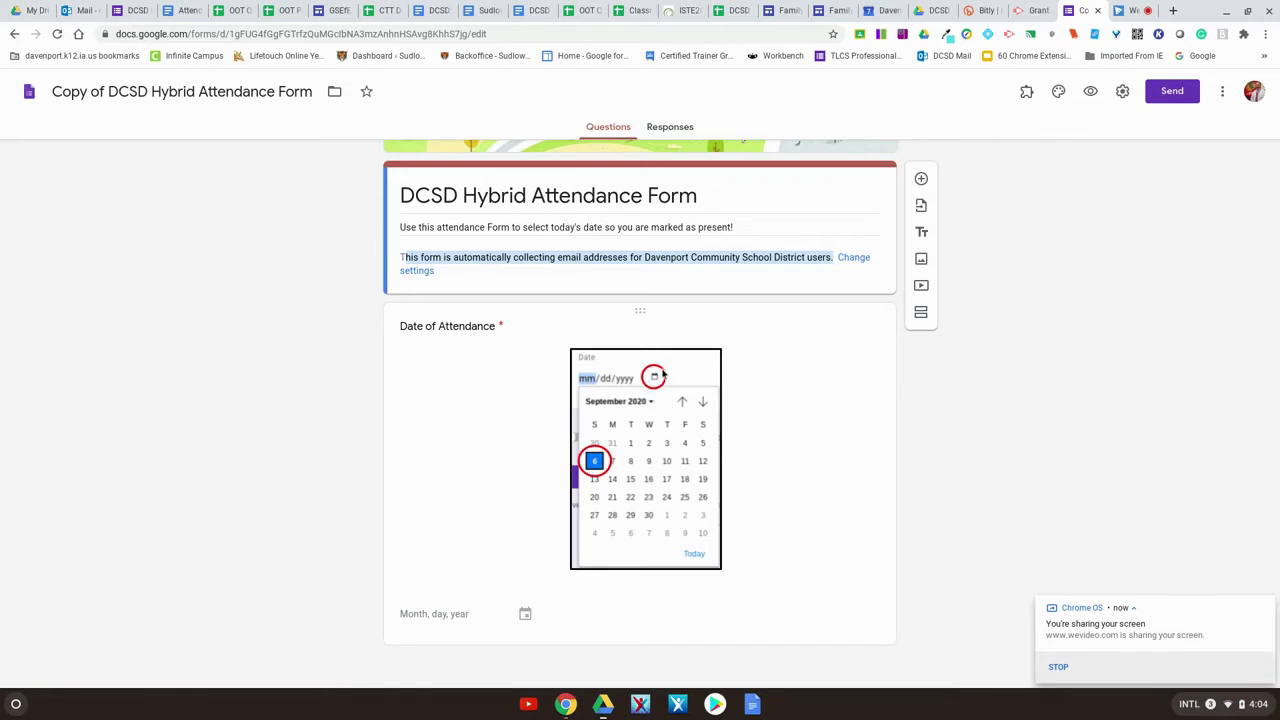
{"action": "left_click", "coordinate": [526, 616]}
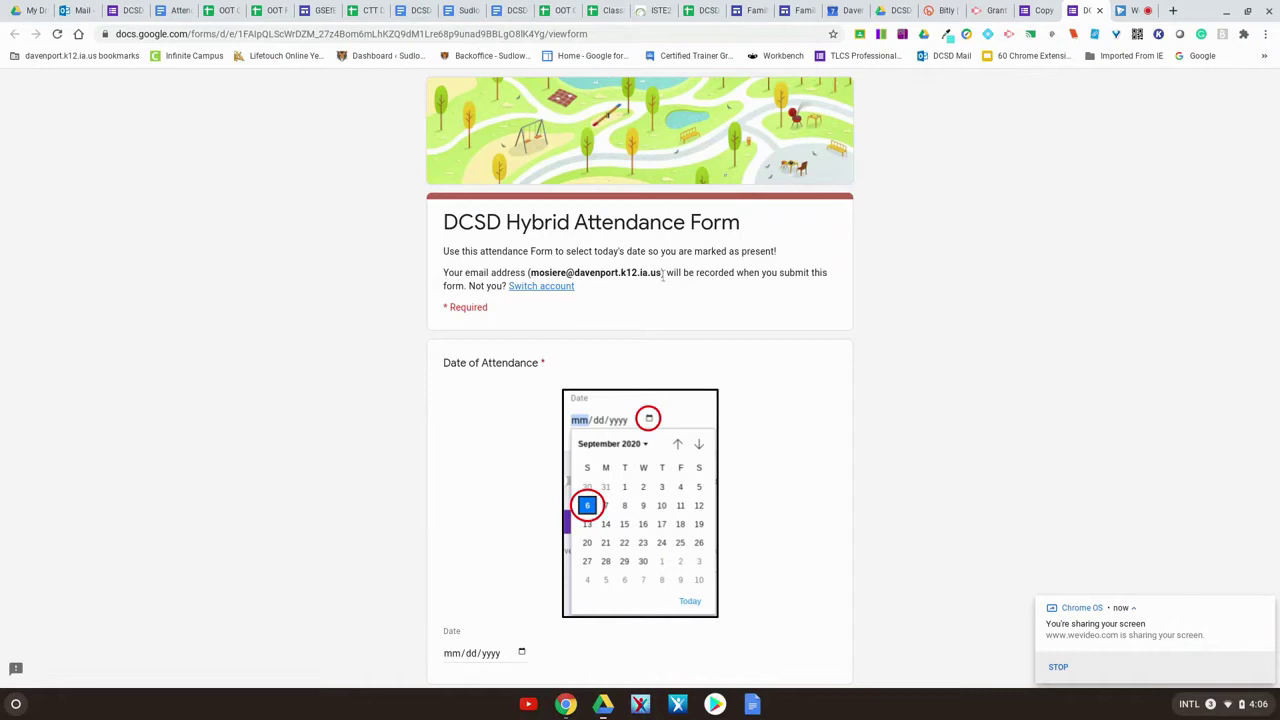
- Submit a test response with September 7 (09/07/2020) as the attendance date
{"action": "scroll", "coordinate": [1110, 292], "scroll_direction": "down", "scroll_amount": 1}
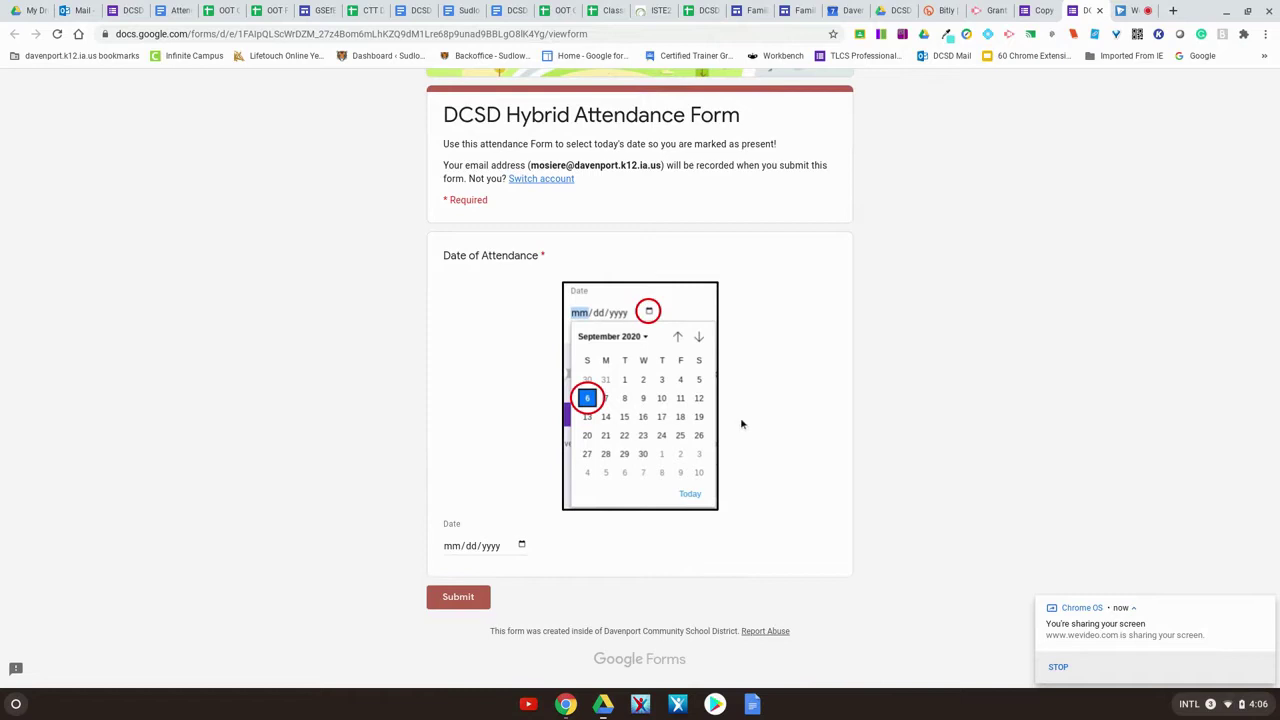
{"action": "left_click", "coordinate": [521, 546]}
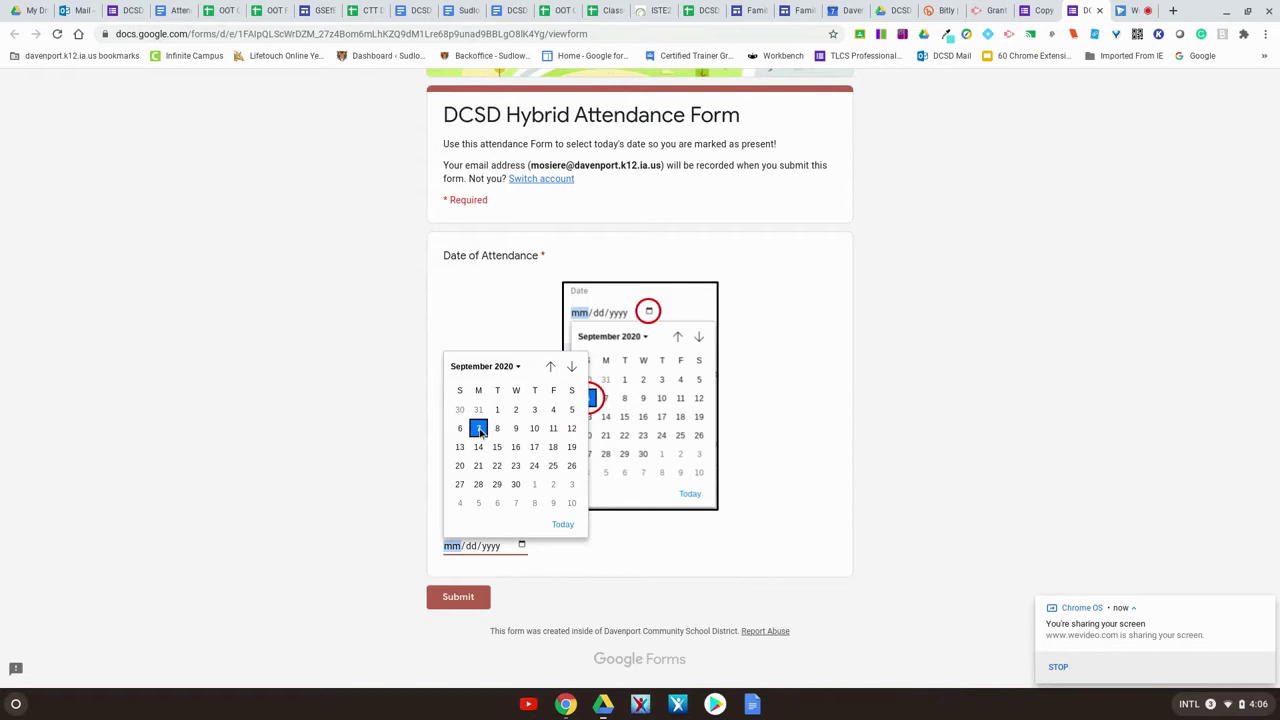
{"action": "left_click", "coordinate": [479, 430]}
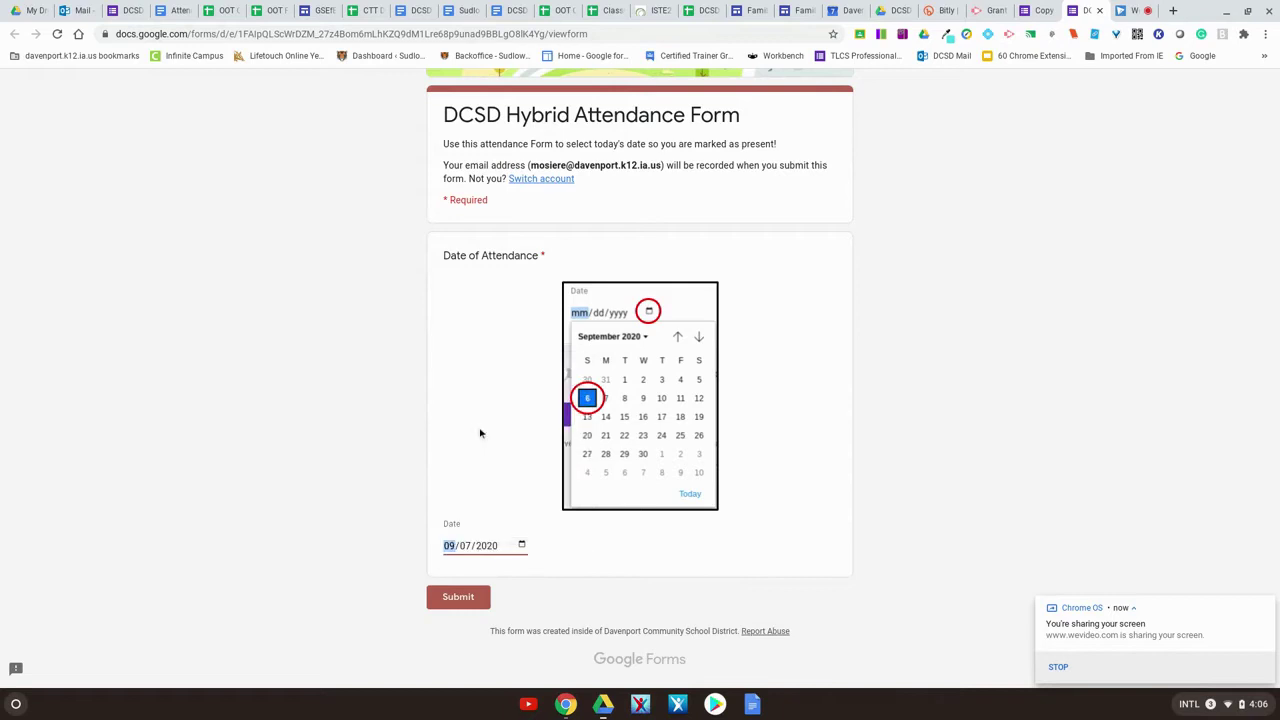
{"action": "left_click", "coordinate": [458, 597]}
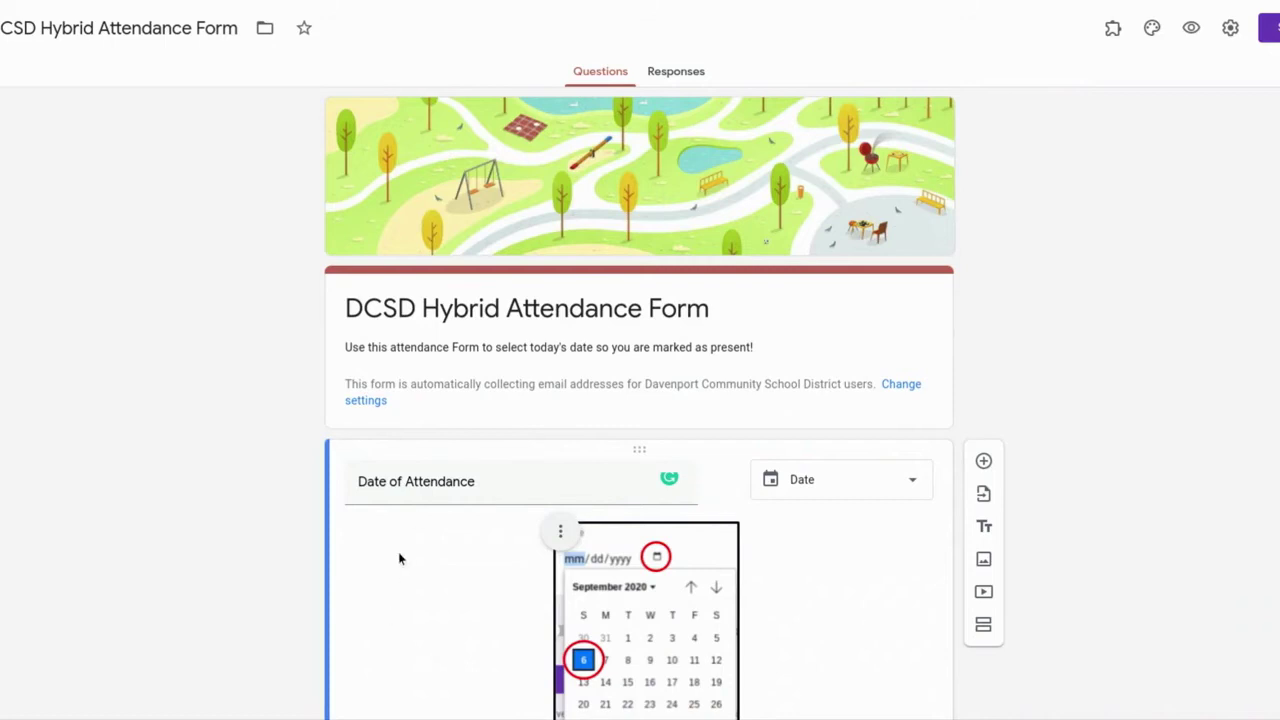
- From the Responses tab, create a new linked Google Sheets spreadsheet for the responses
{"action": "left_click", "coordinate": [673, 76]}
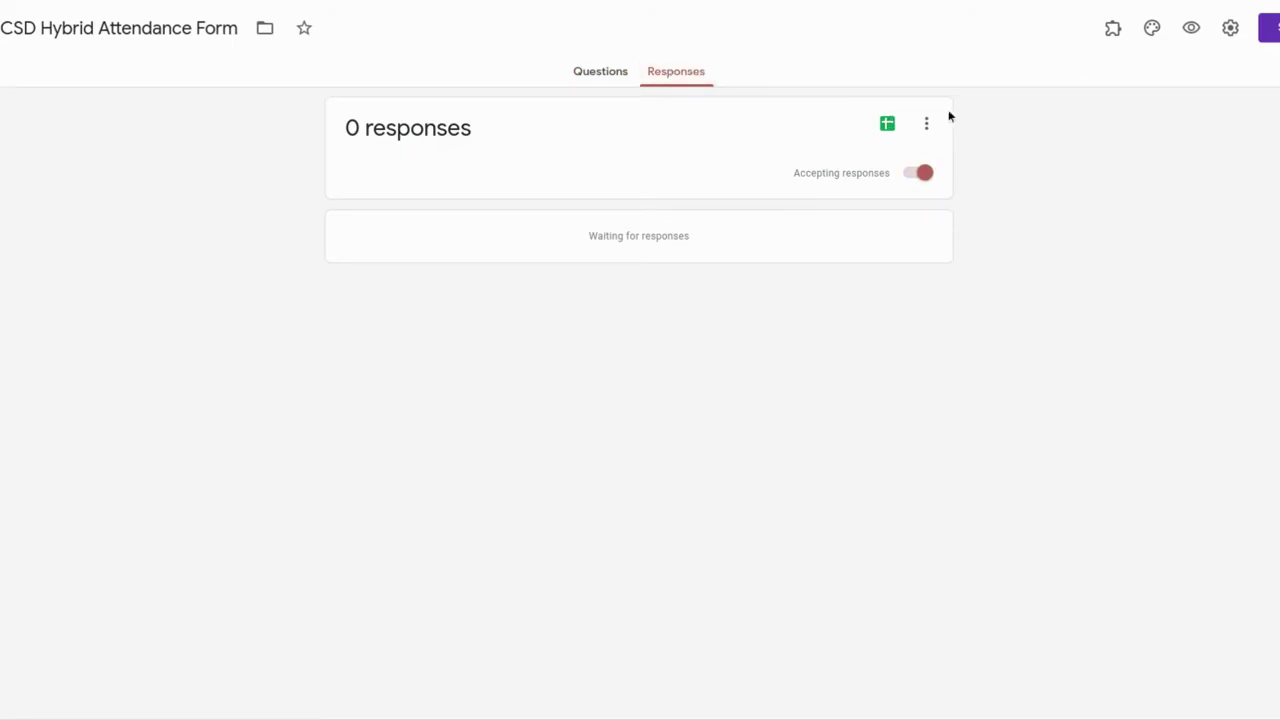
{"action": "left_click", "coordinate": [887, 124]}
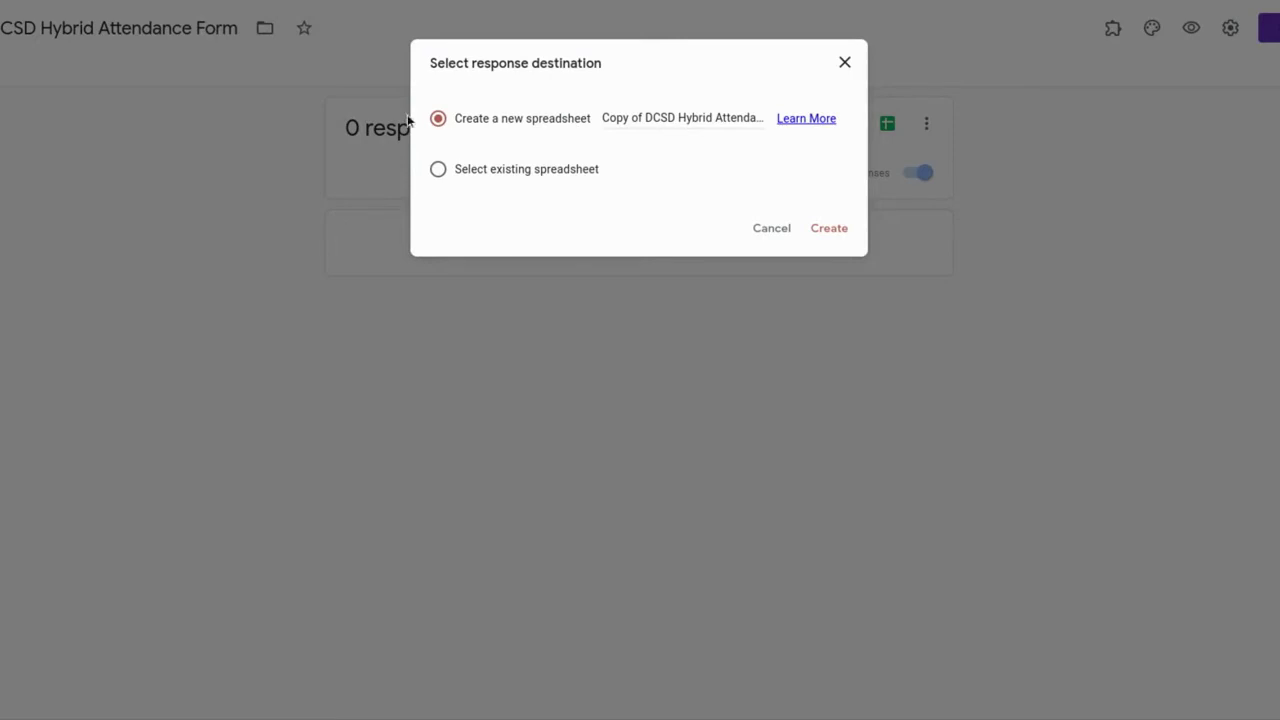
{"action": "left_click", "coordinate": [846, 236]}
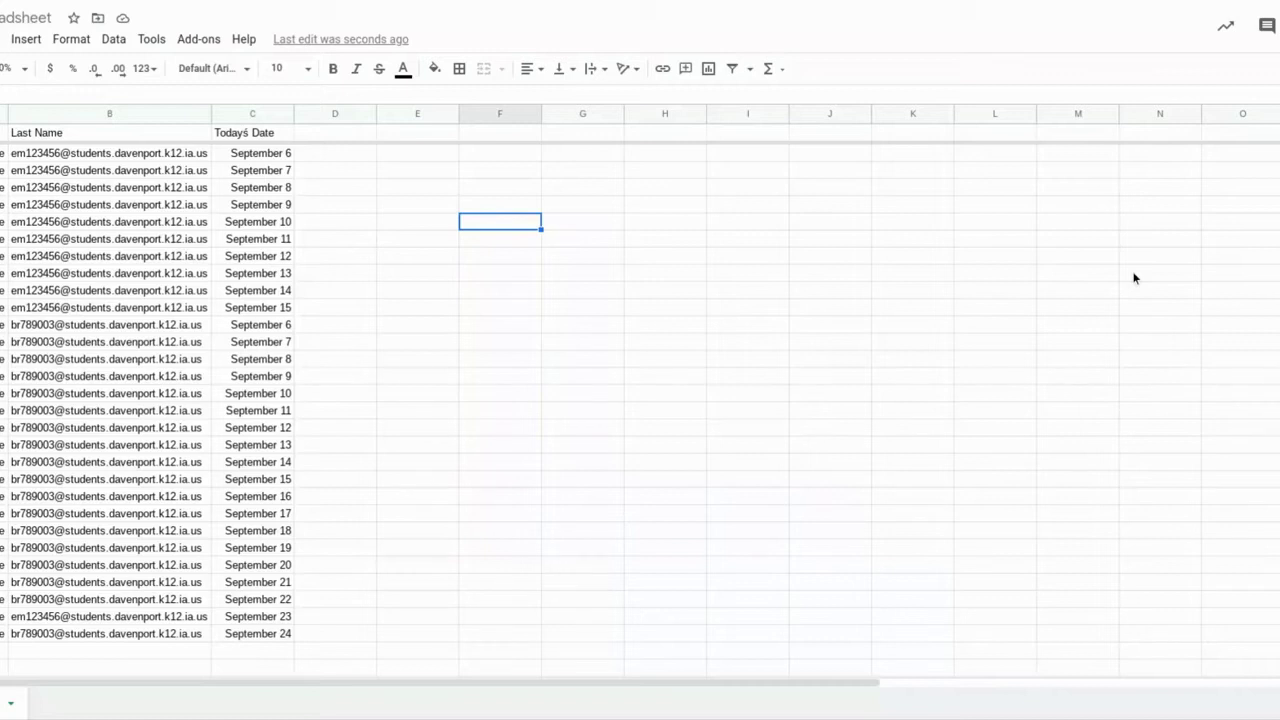
- Change the B1 heading from 'Last Name' to 'Email'
{"action": "double_click", "coordinate": [76, 132]}
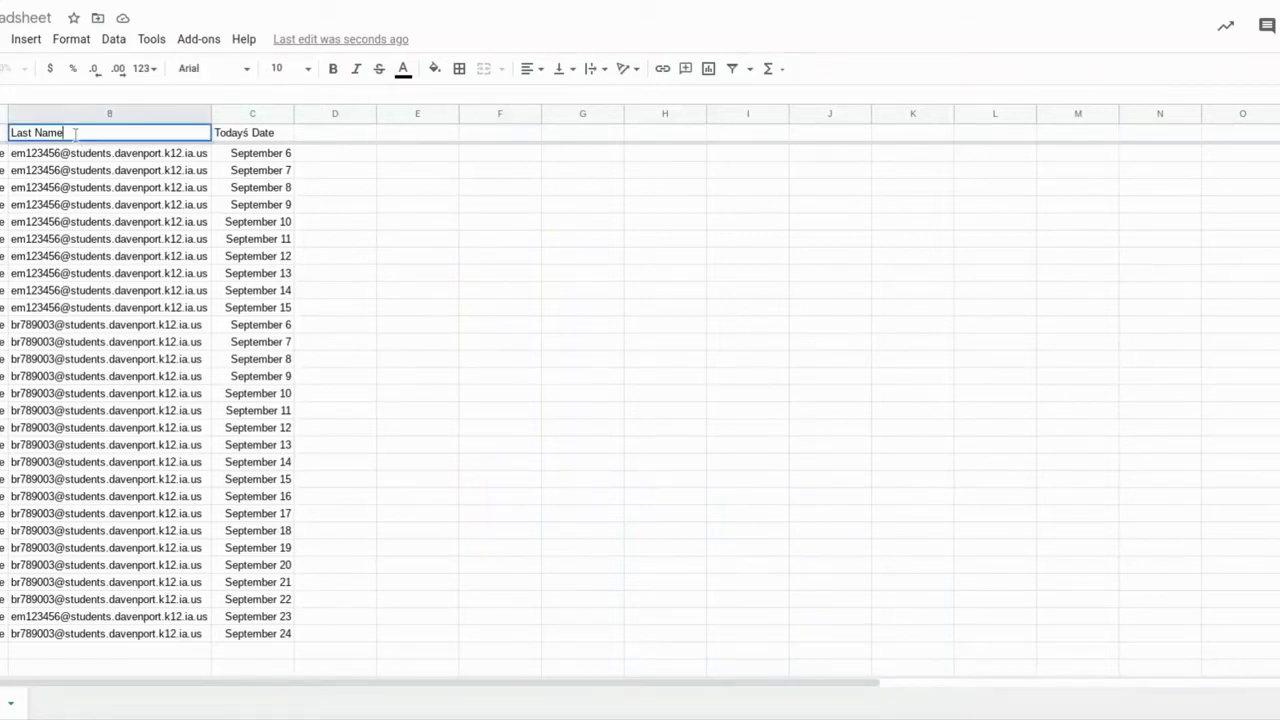
{"action": "key", "text": "BackSpace"}
{"action": "key", "text": "BackSpace"}
{"action": "key", "text": "BackSpace"}
{"action": "key", "text": "BackSpace"}
{"action": "key", "text": "BackSpace"}
{"action": "key", "text": "BackSpace"}
{"action": "key", "text": "BackSpace"}
{"action": "key", "text": "BackSpace"}
{"action": "key", "text": "BackSpace"}
{"action": "type", "text": "Email"}
{"action": "key", "text": "Tab"}
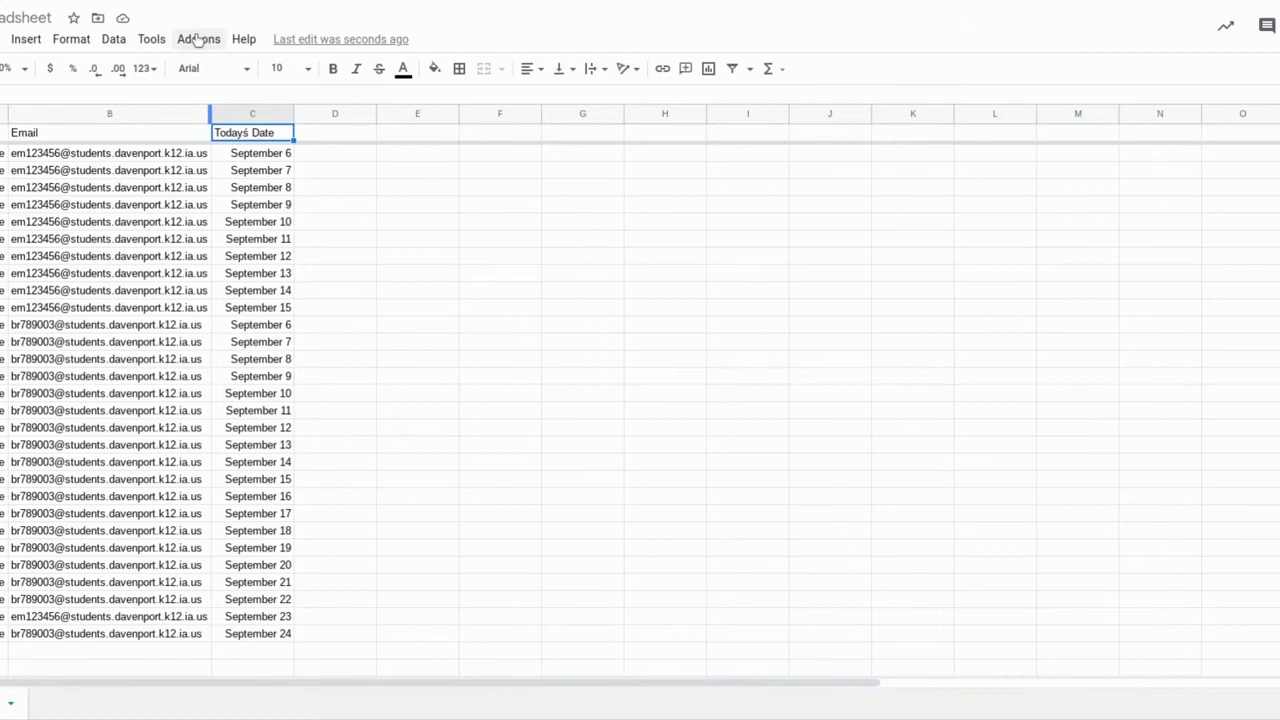
{"action": "left_click", "coordinate": [198, 38]}
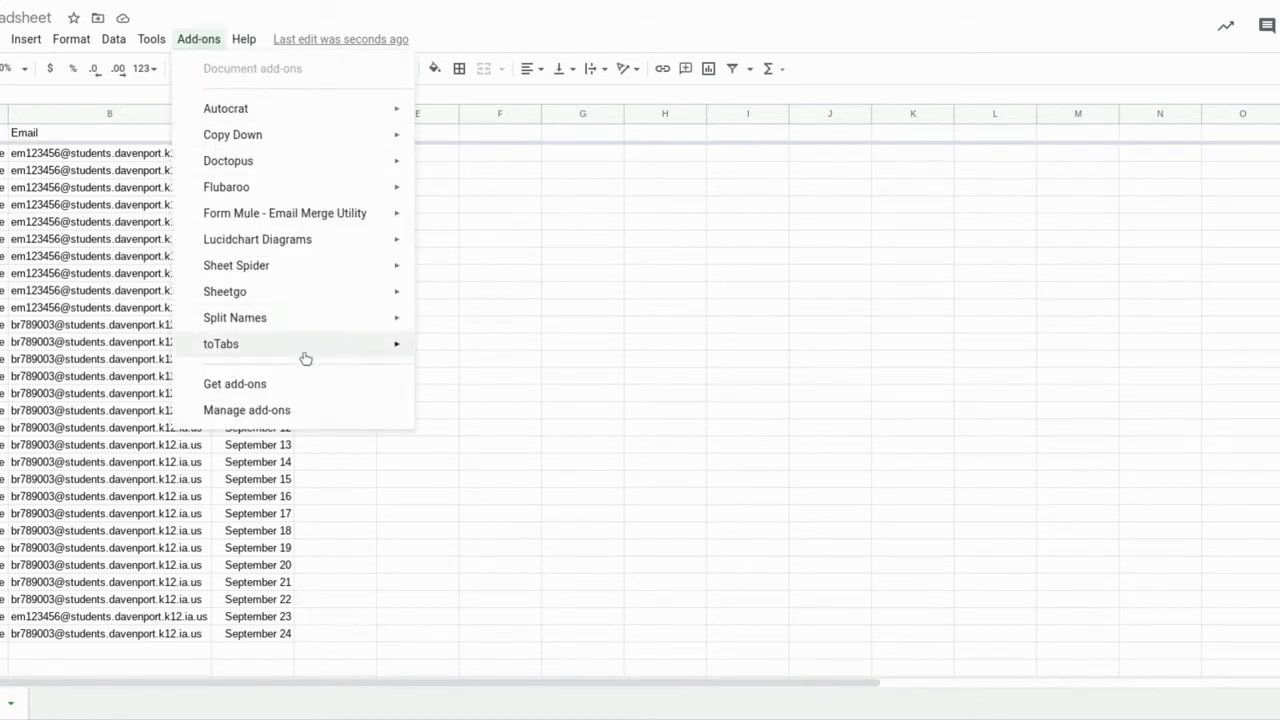
- Run the toTabs add-on to create one sheet tab per student email
{"action": "mouse_move", "coordinate": [305, 358]}
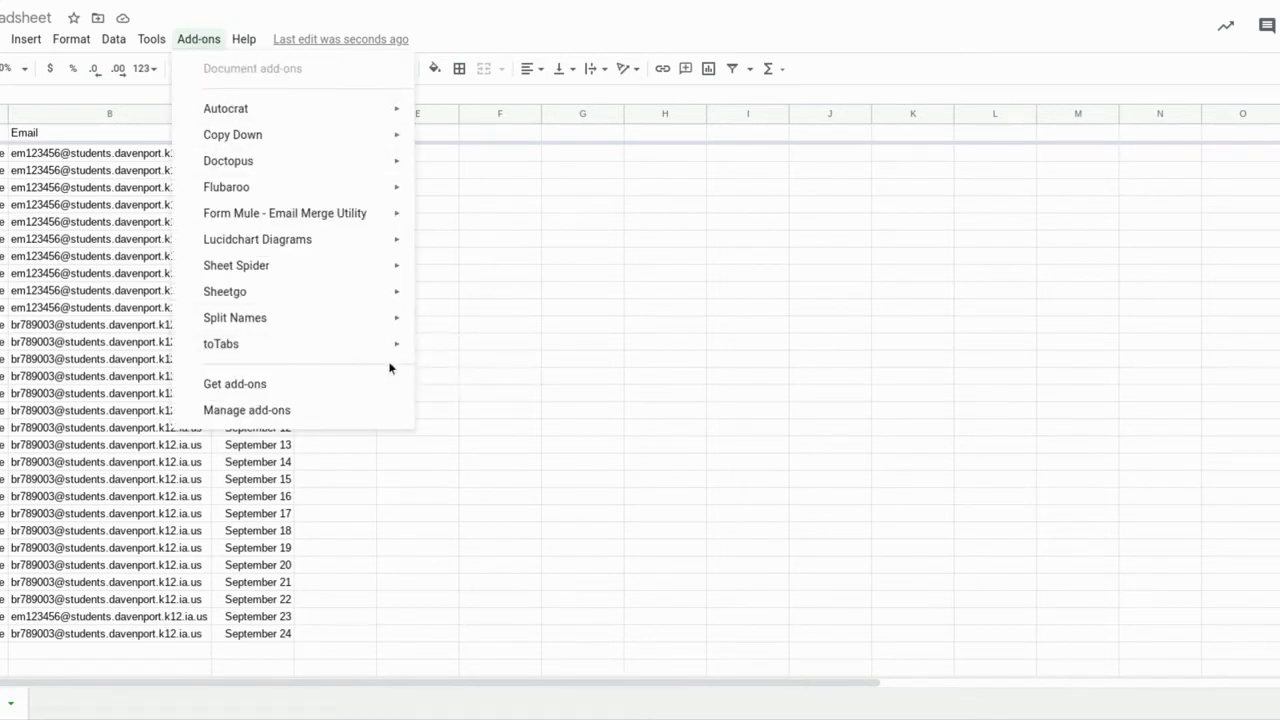
{"action": "mouse_move", "coordinate": [414, 357]}
{"action": "left_click", "coordinate": [466, 352]}
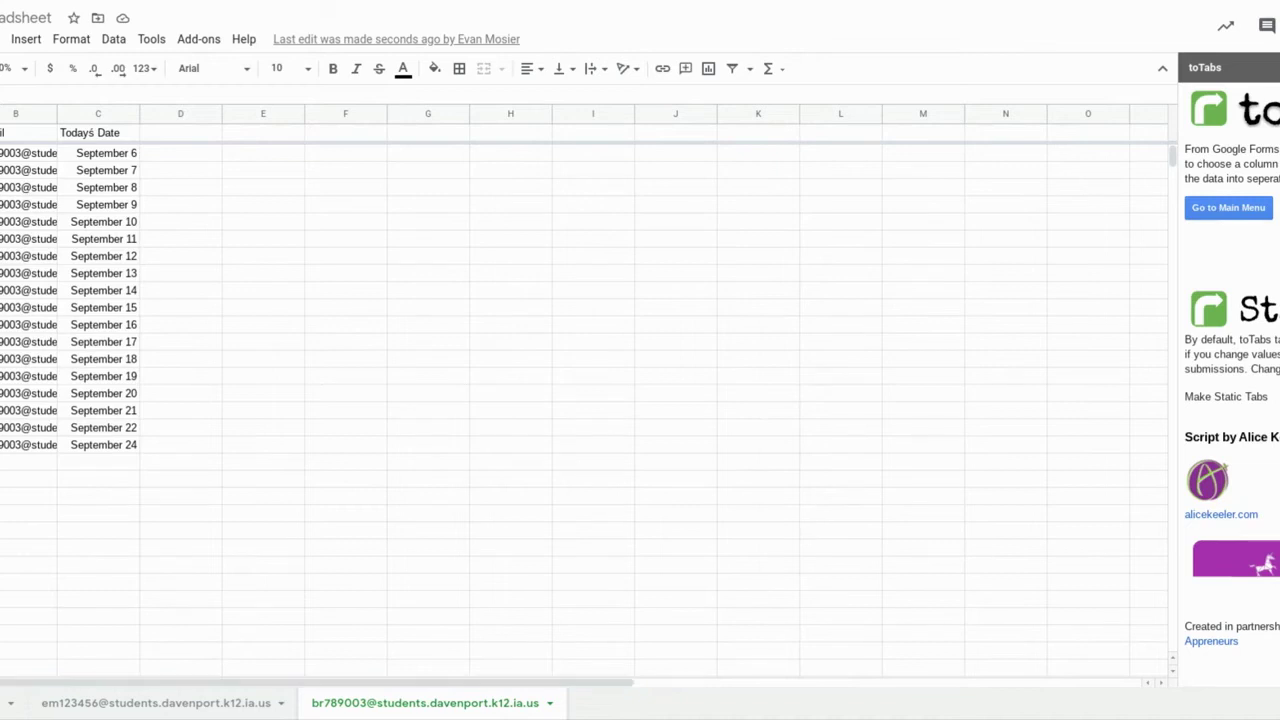
{"action": "left_click", "coordinate": [8, 703]}
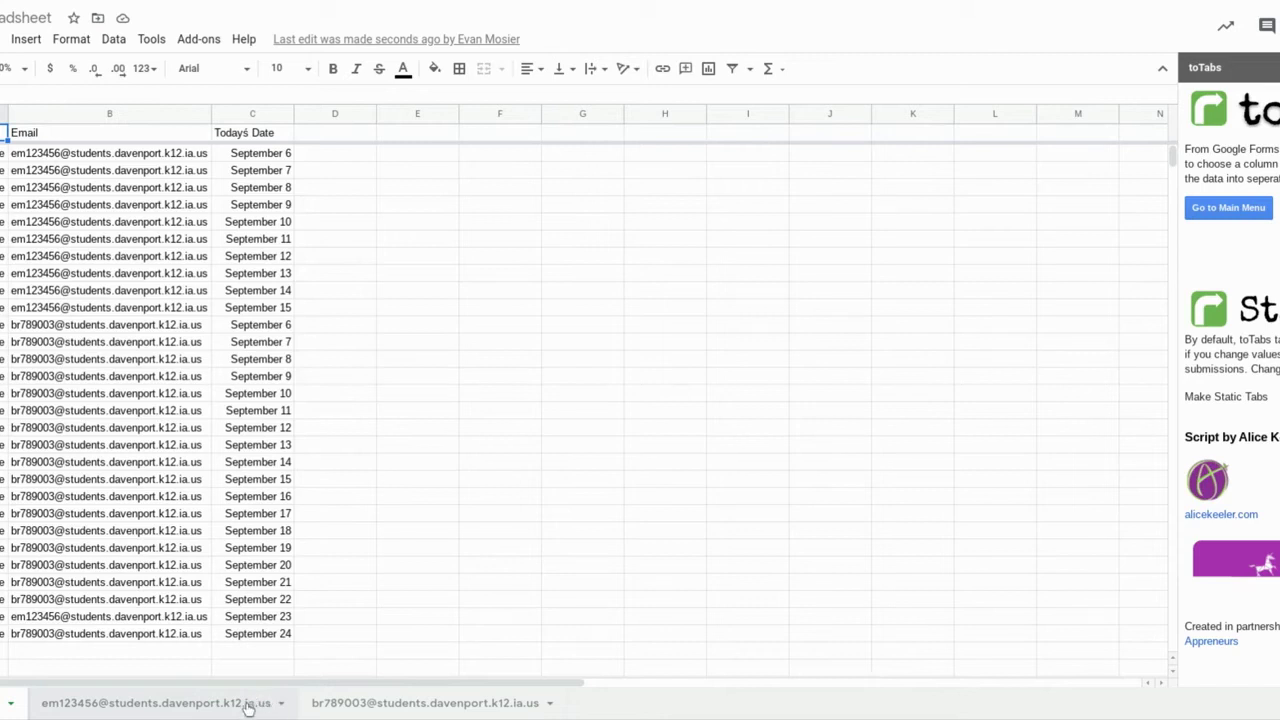
- Rename the first student's response tab to that student's full name
{"action": "left_click", "coordinate": [281, 706]}
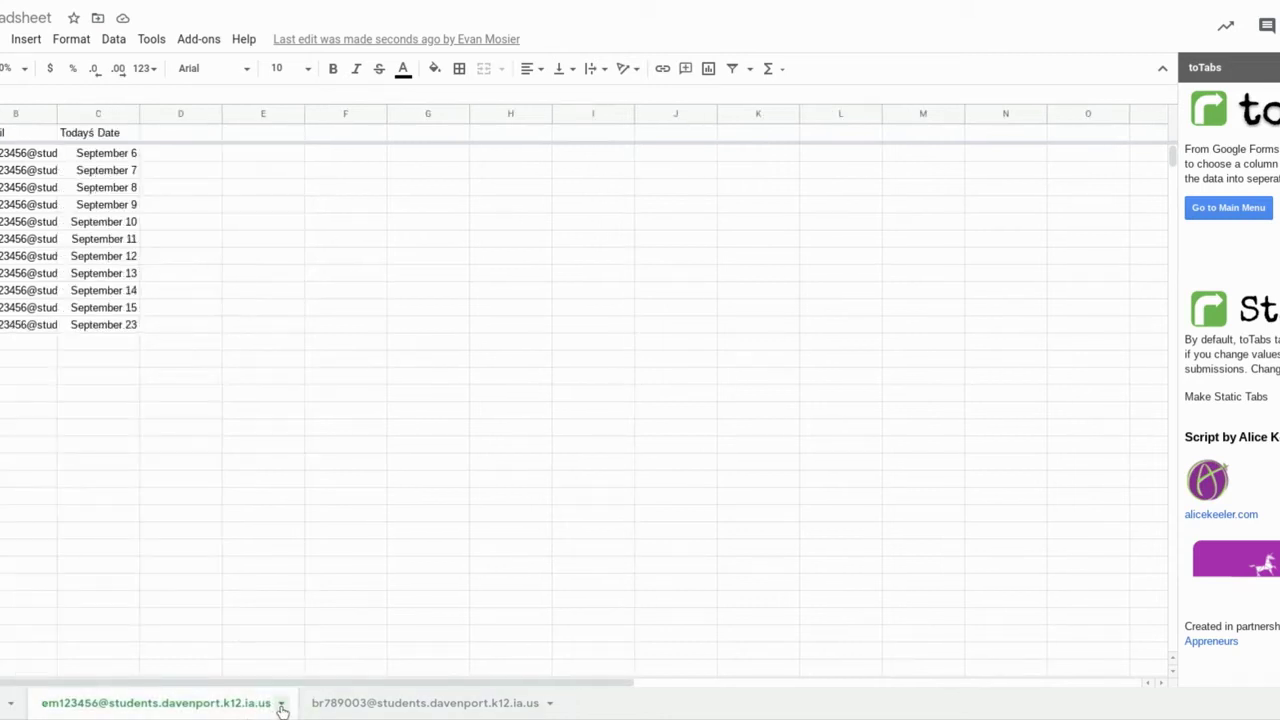
{"action": "left_click", "coordinate": [284, 706]}
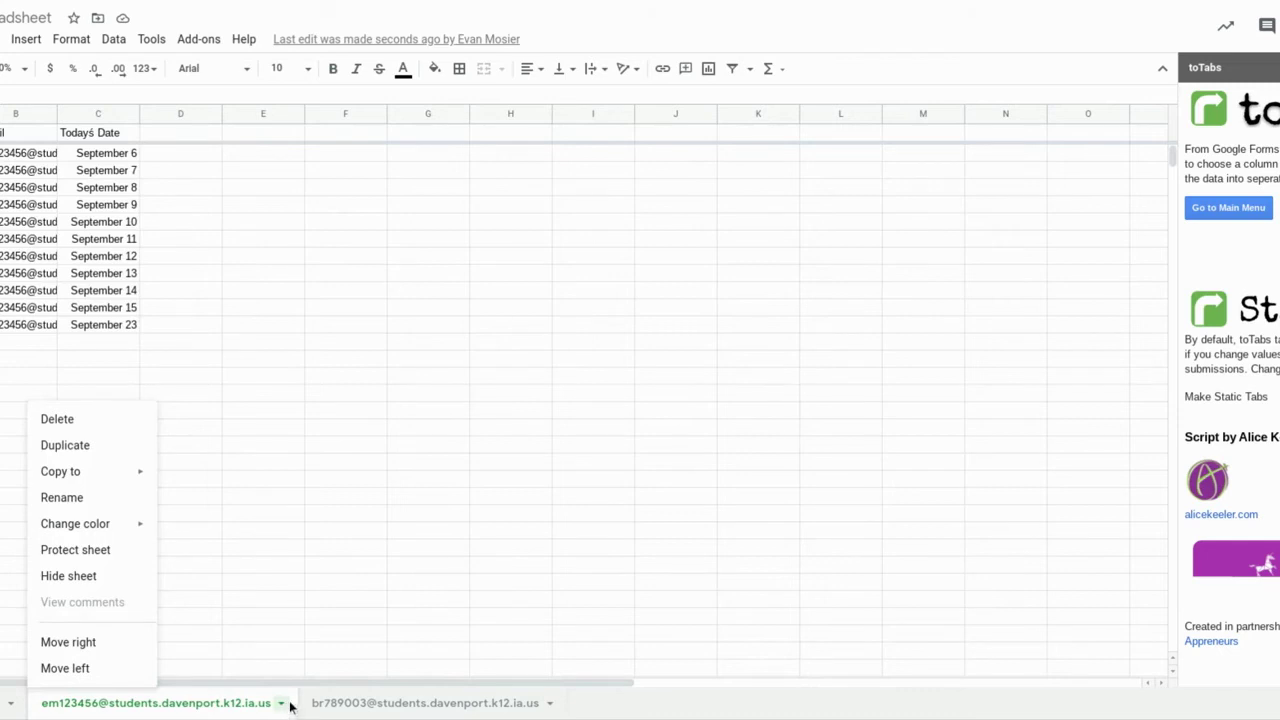
{"action": "left_click", "coordinate": [100, 500]}
{"action": "key", "text": "Return"}
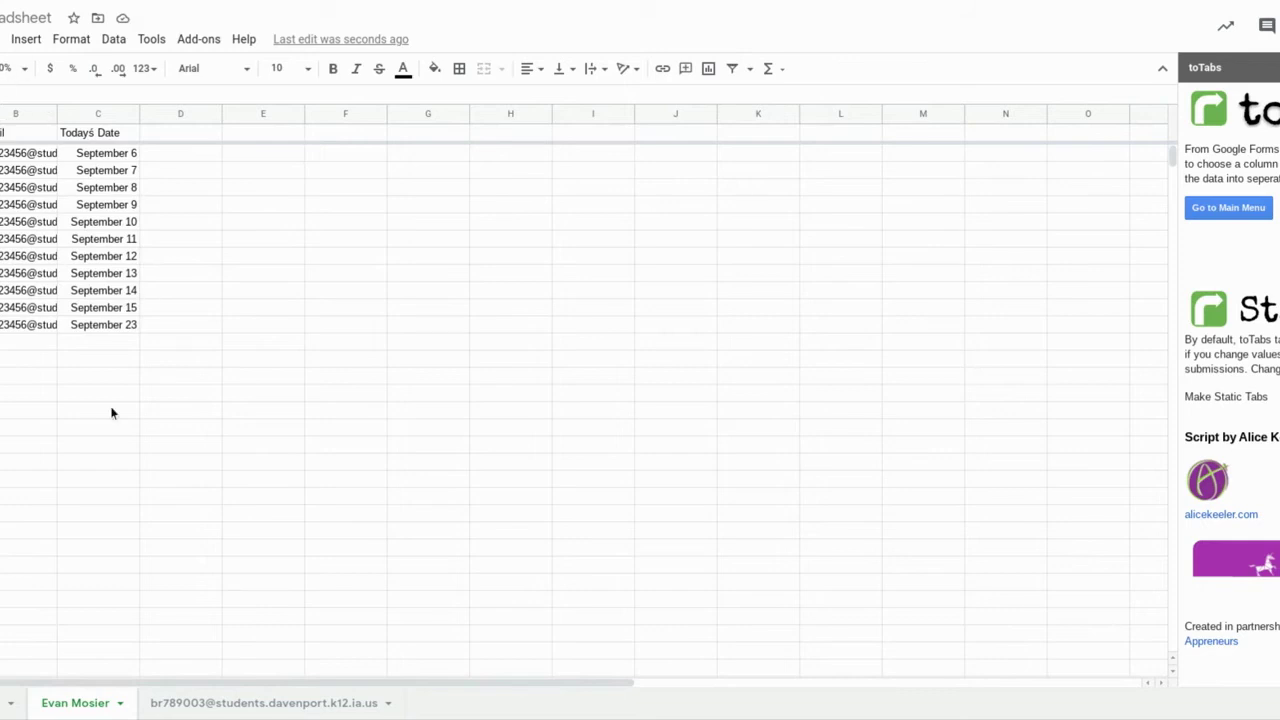
- Rename the second student's response tab to that student's full name
{"action": "left_click", "coordinate": [255, 703]}
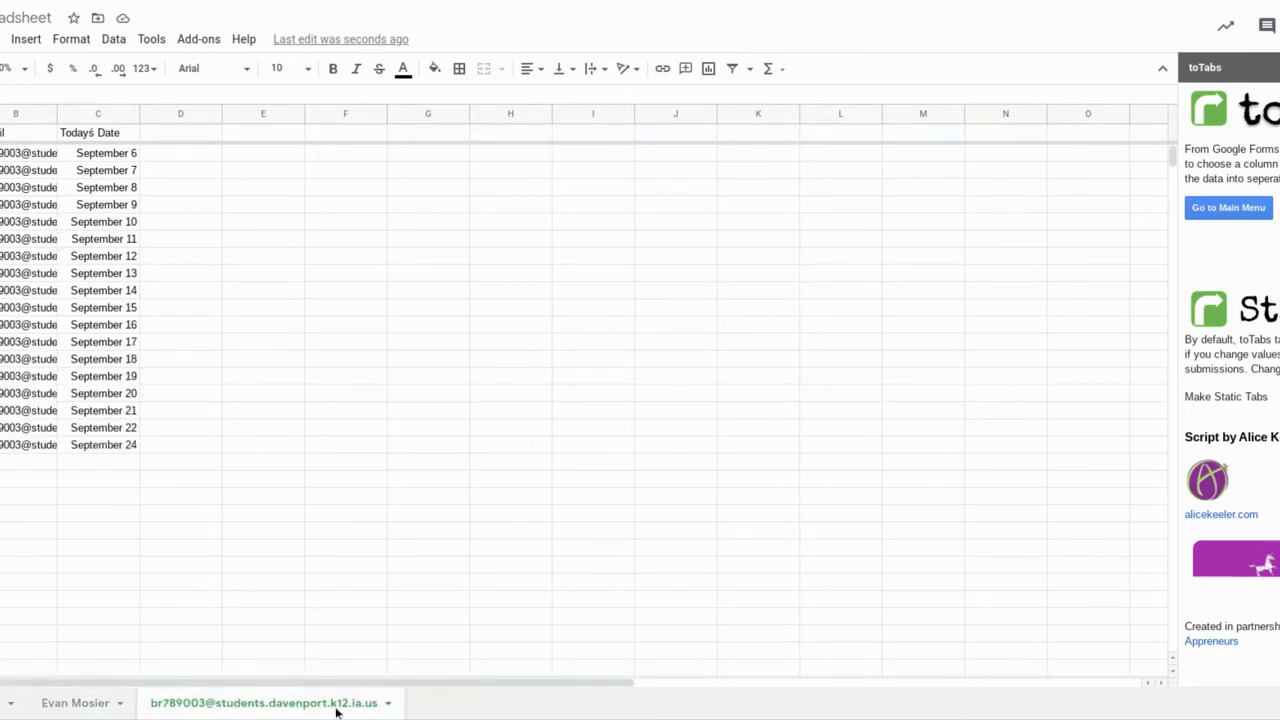
{"action": "left_click", "coordinate": [387, 705]}
{"action": "left_click", "coordinate": [178, 498]}
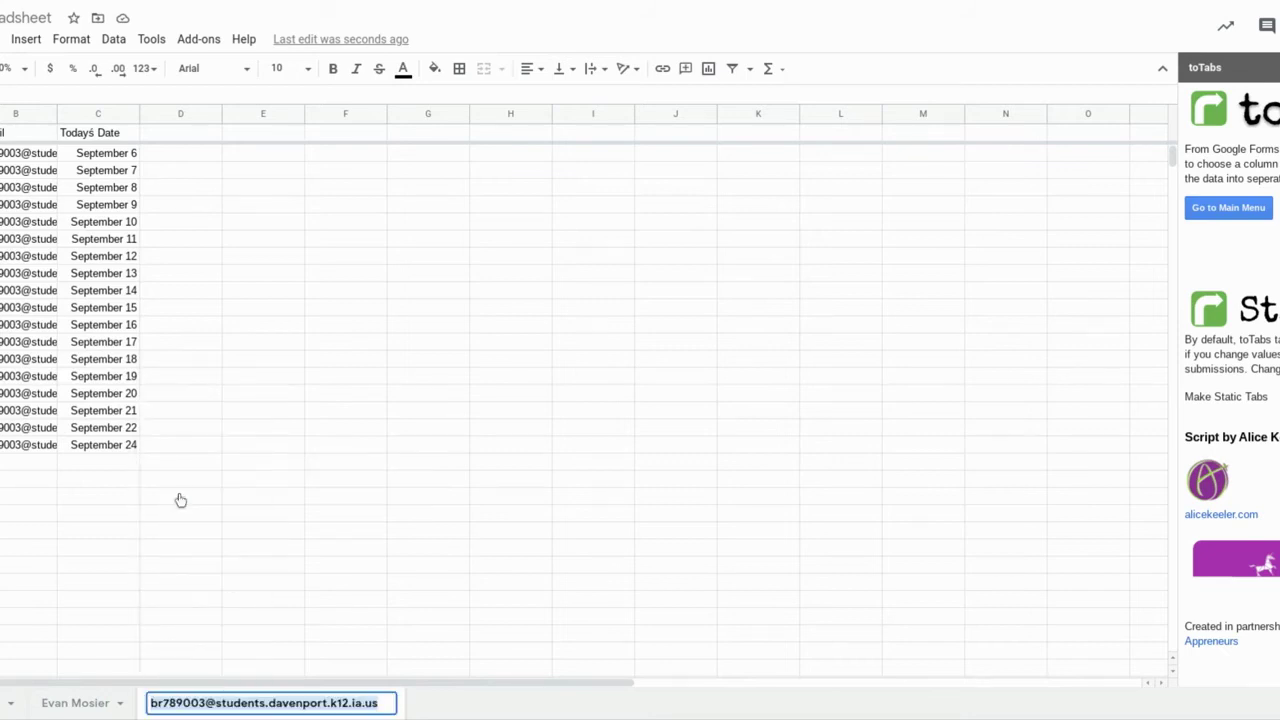
{"action": "key", "text": "Return"}
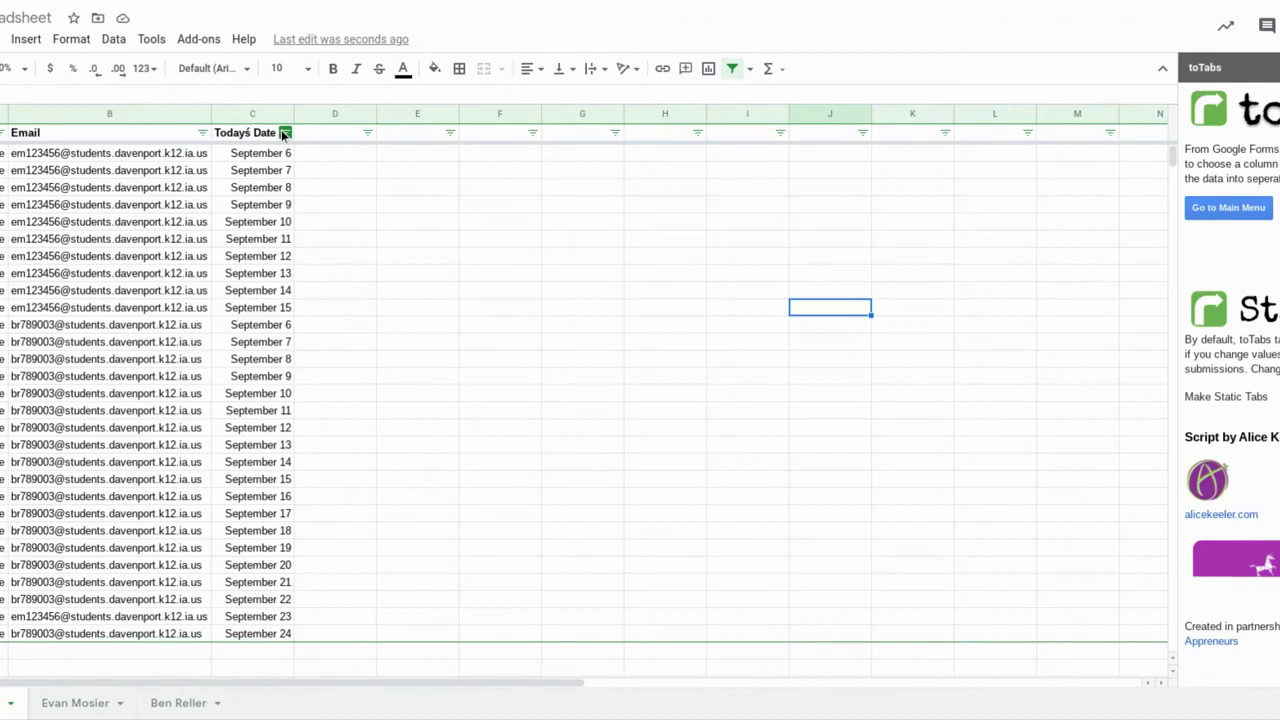
- Filter the Todays Date column to show only September 6 entries
{"action": "left_click", "coordinate": [285, 133]}
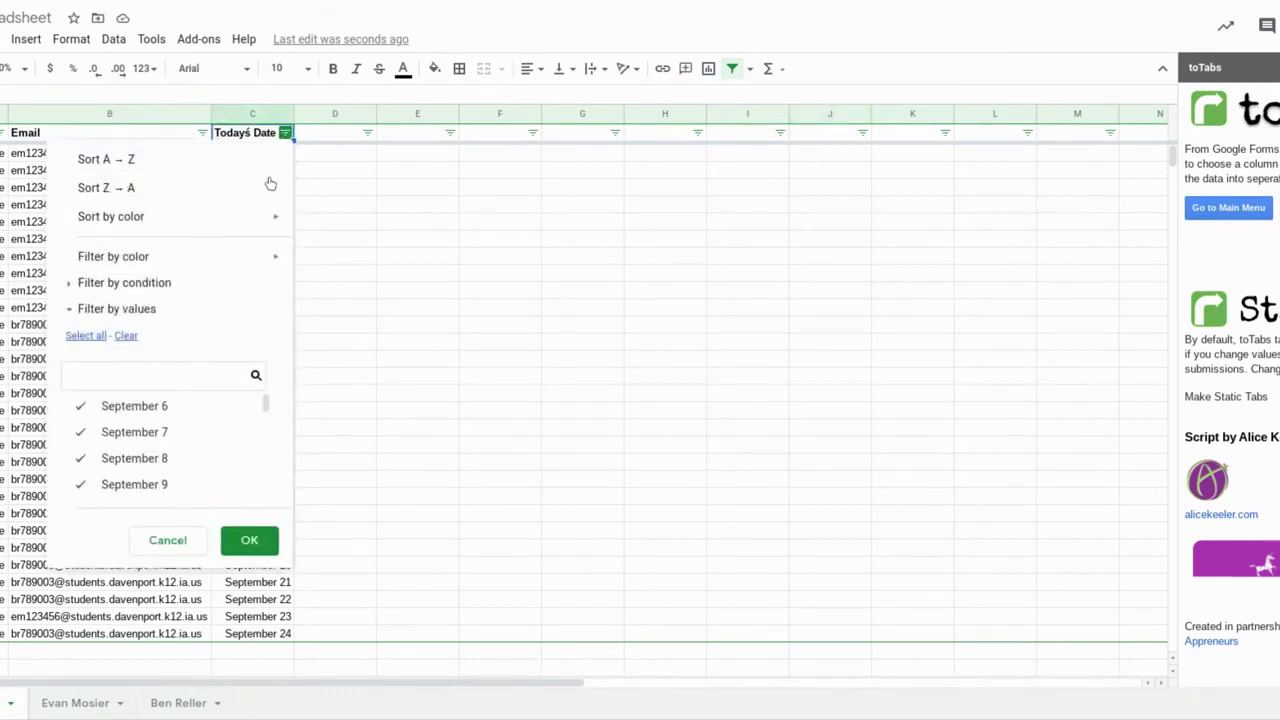
{"action": "left_click", "coordinate": [126, 337]}
{"action": "left_click", "coordinate": [167, 410]}
{"action": "left_click", "coordinate": [247, 540]}
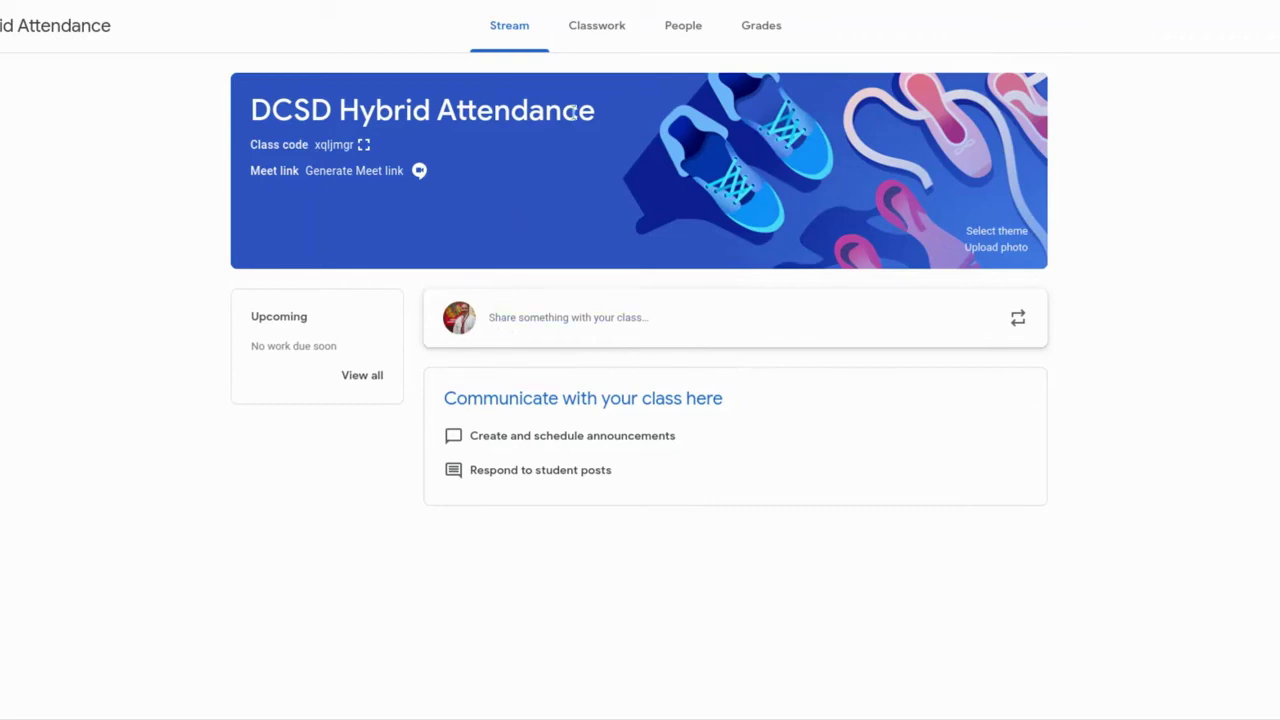
- Add a topic named 'Attendance' on the class's Classwork page
{"action": "left_click", "coordinate": [603, 28]}
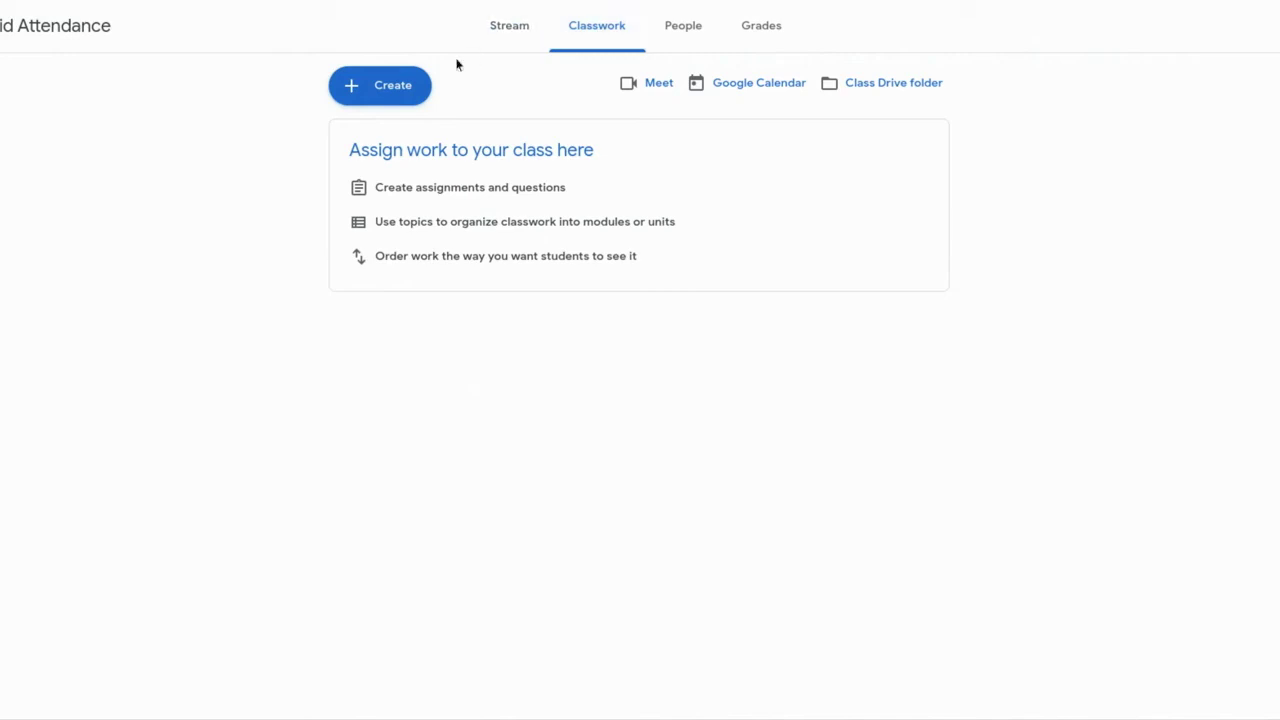
{"action": "left_click", "coordinate": [401, 88]}
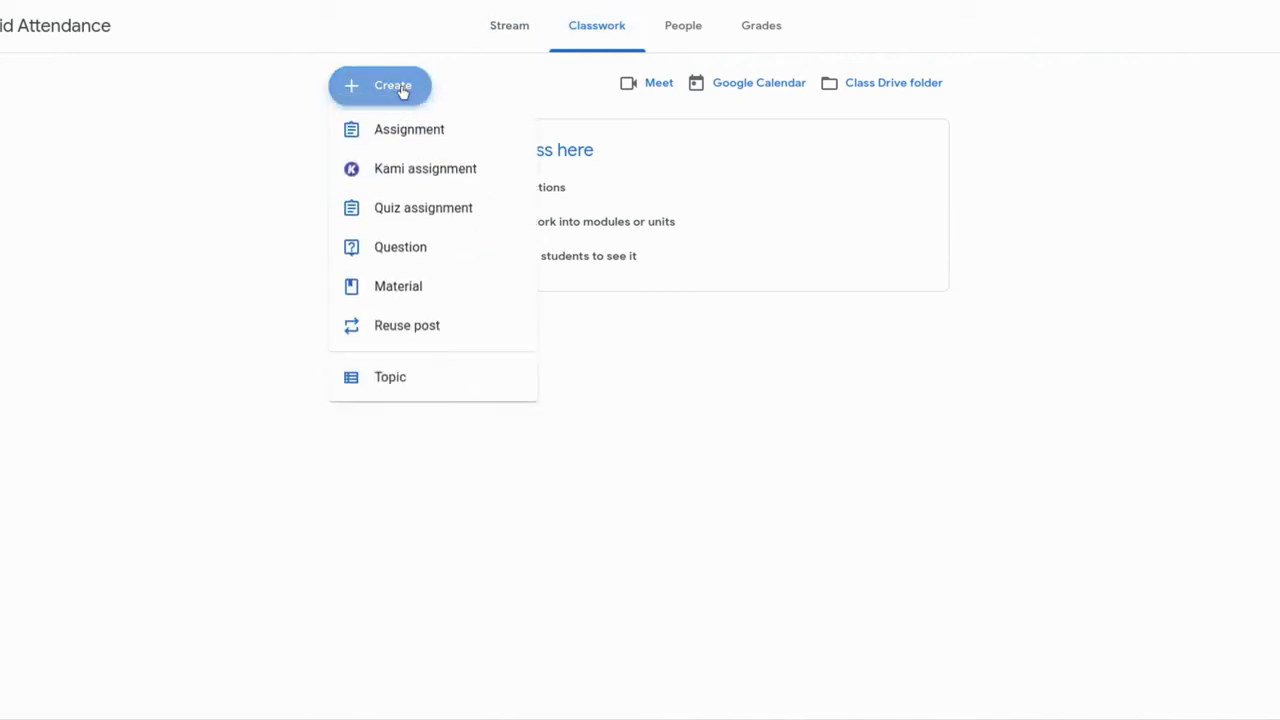
{"action": "left_click", "coordinate": [416, 396]}
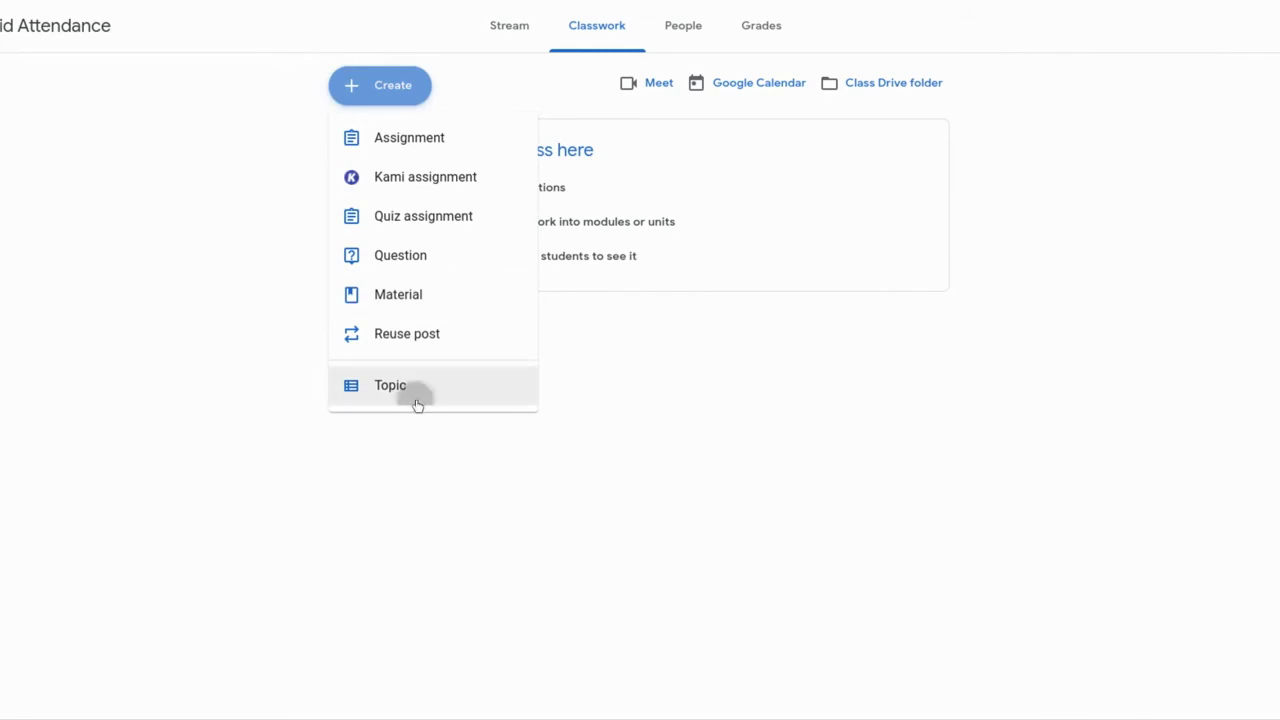
{"action": "type", "text": "Attendance"}
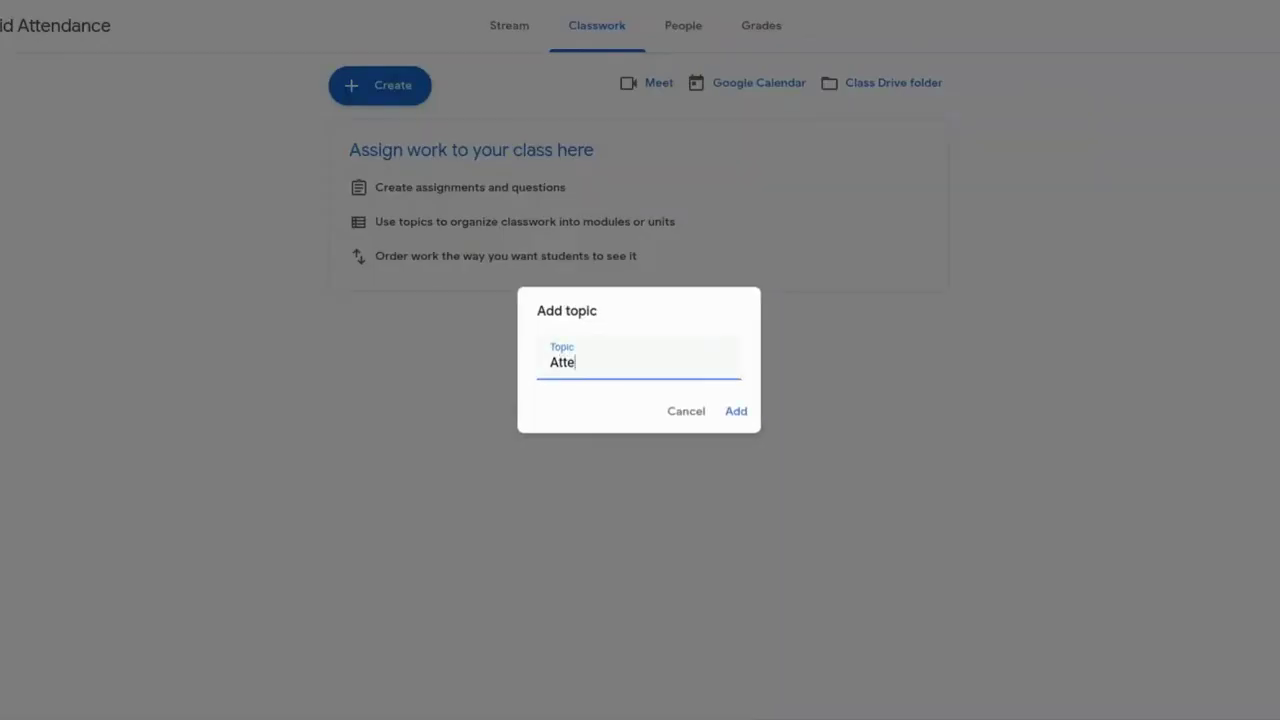
{"action": "left_click", "coordinate": [736, 412]}
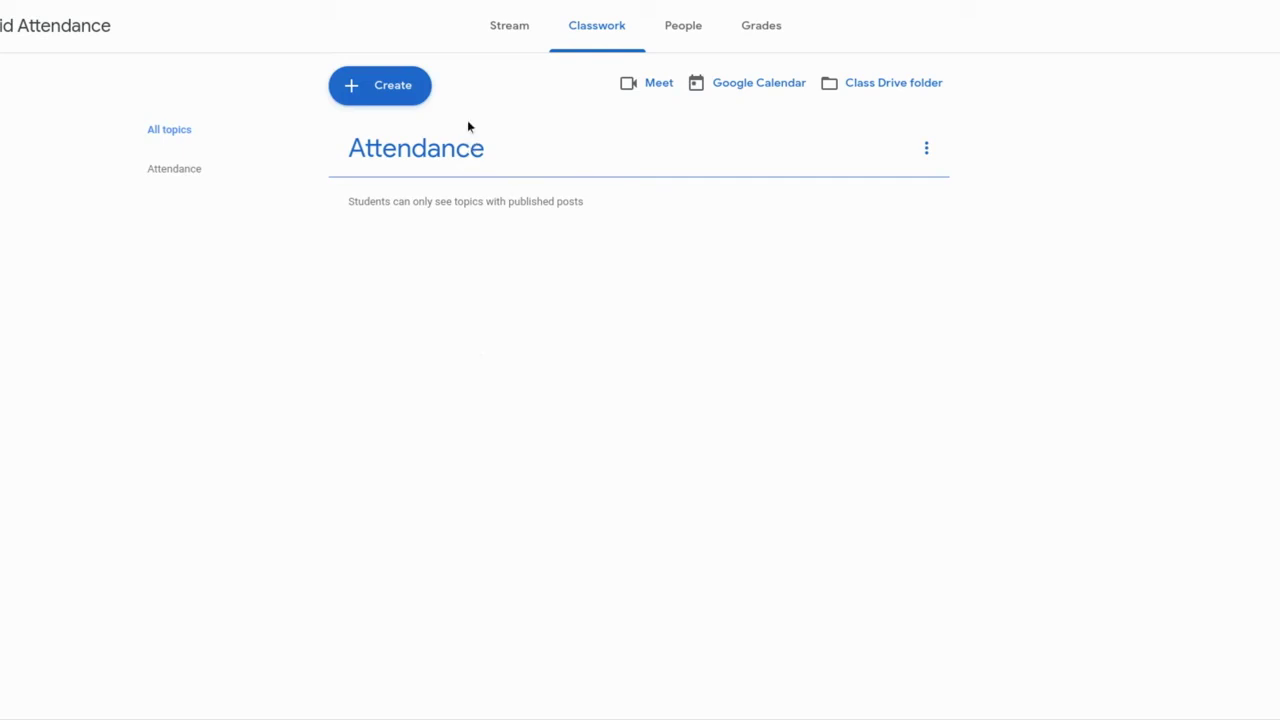
- Back out of a new assignment and start a new Material post instead
{"action": "left_click", "coordinate": [411, 97]}
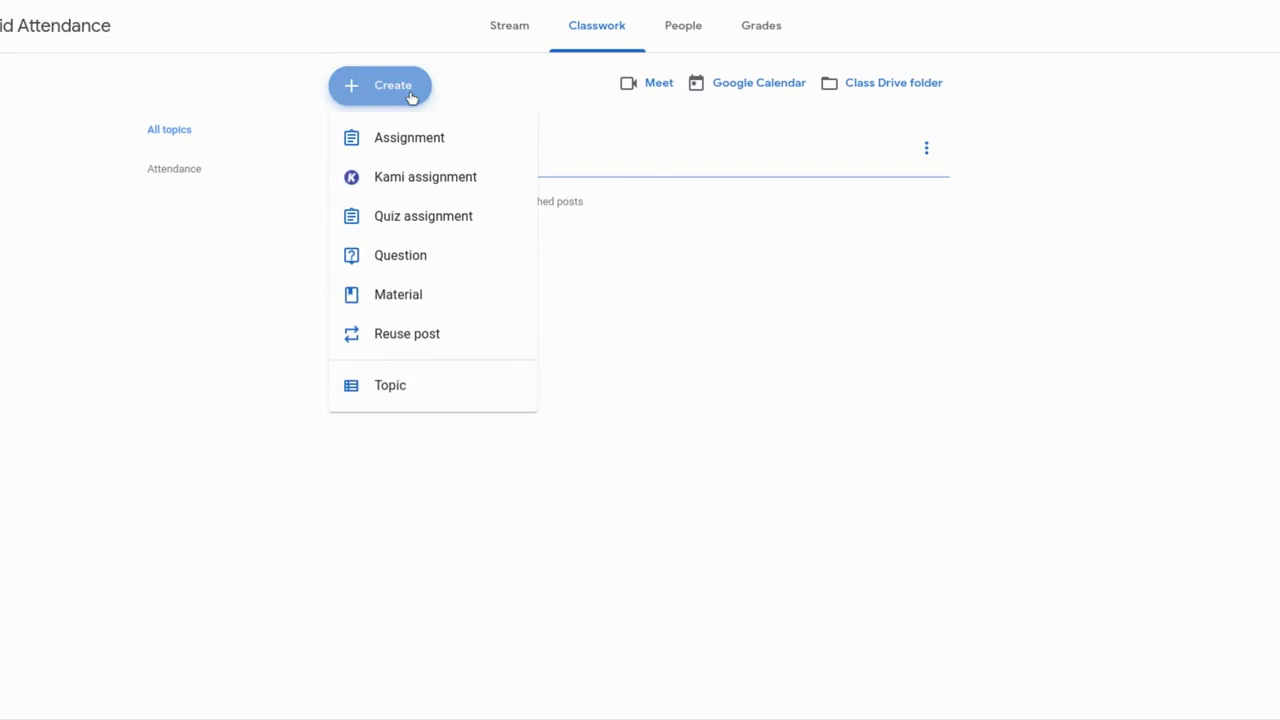
{"action": "left_click", "coordinate": [409, 137]}
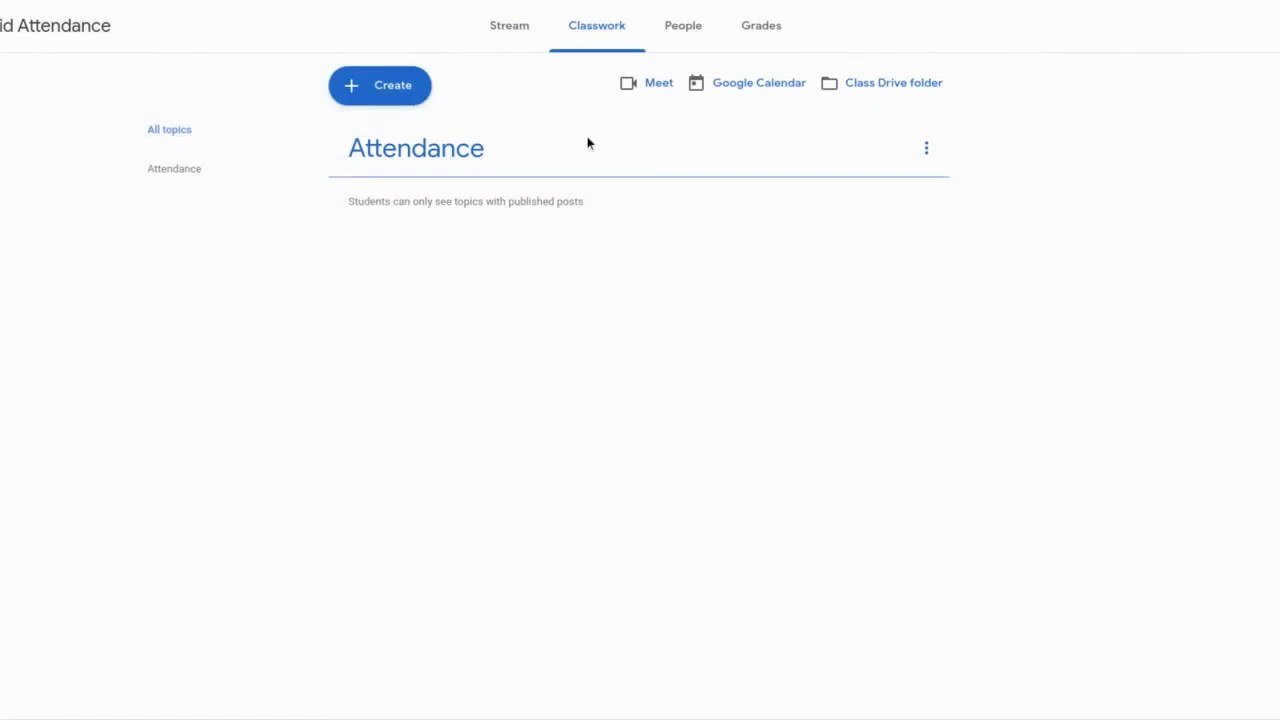
{"action": "left_click", "coordinate": [390, 97]}
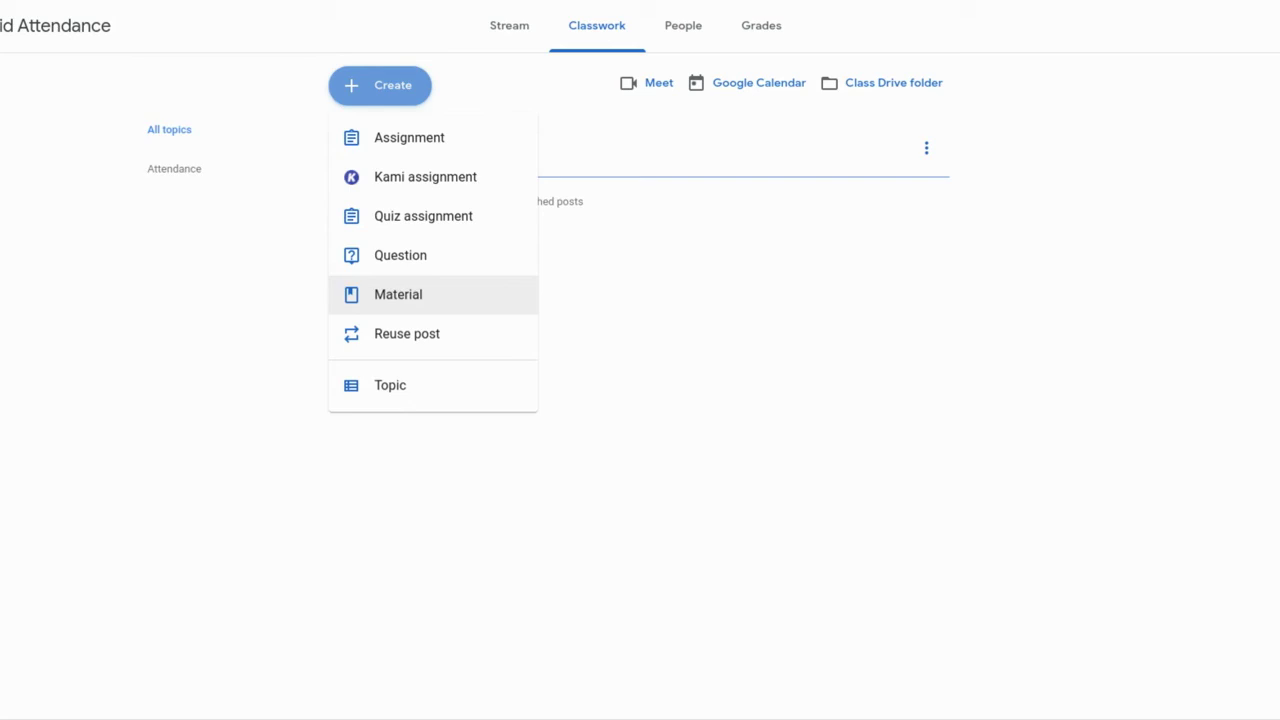
{"action": "left_click", "coordinate": [400, 303]}
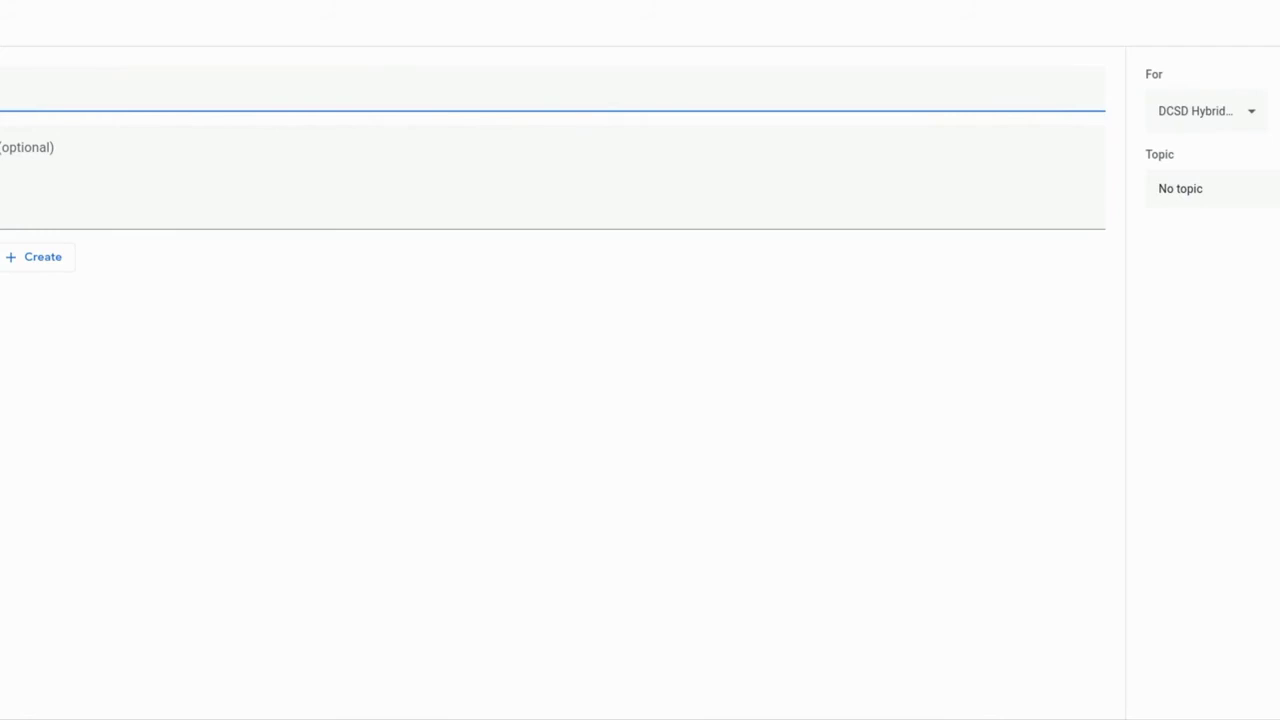
- Title the material Hybrid Attendance, attach the Copy of DCSD Hybrid Attendance Form, topic Attendance
{"action": "type", "text": "dance"}
{"action": "left_click", "coordinate": [35, 257]}
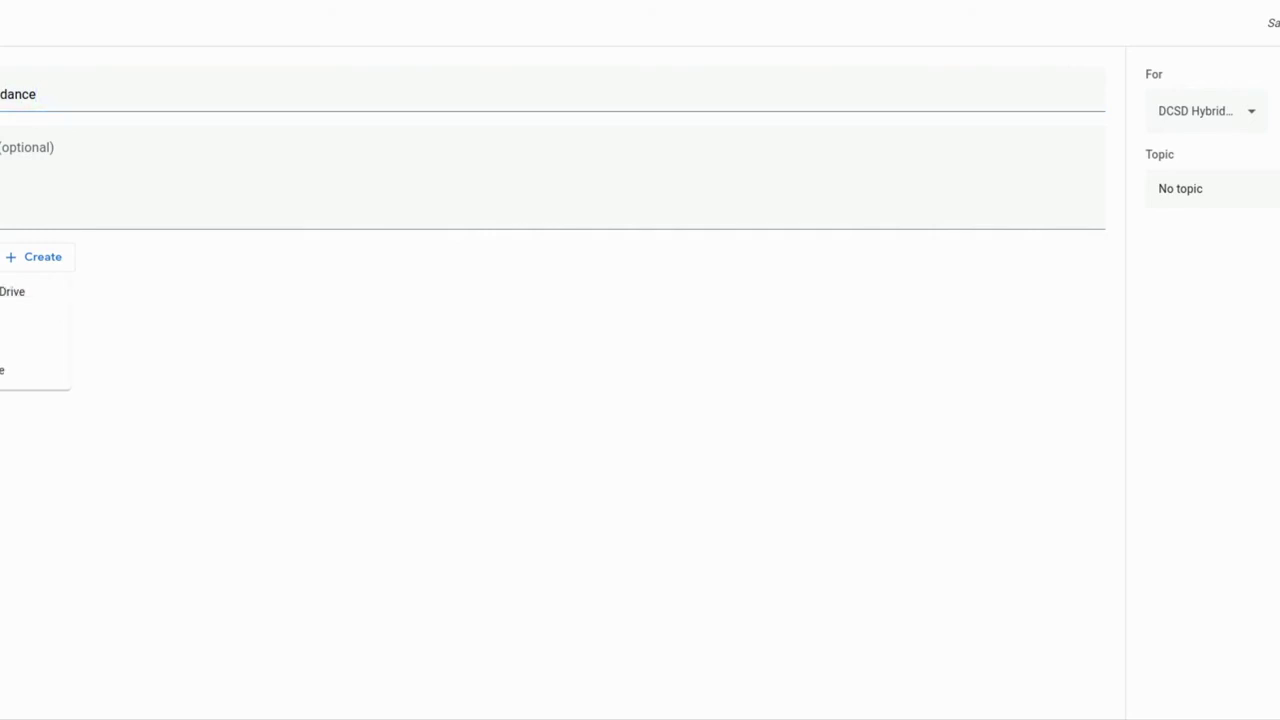
{"action": "key", "text": "Return"}
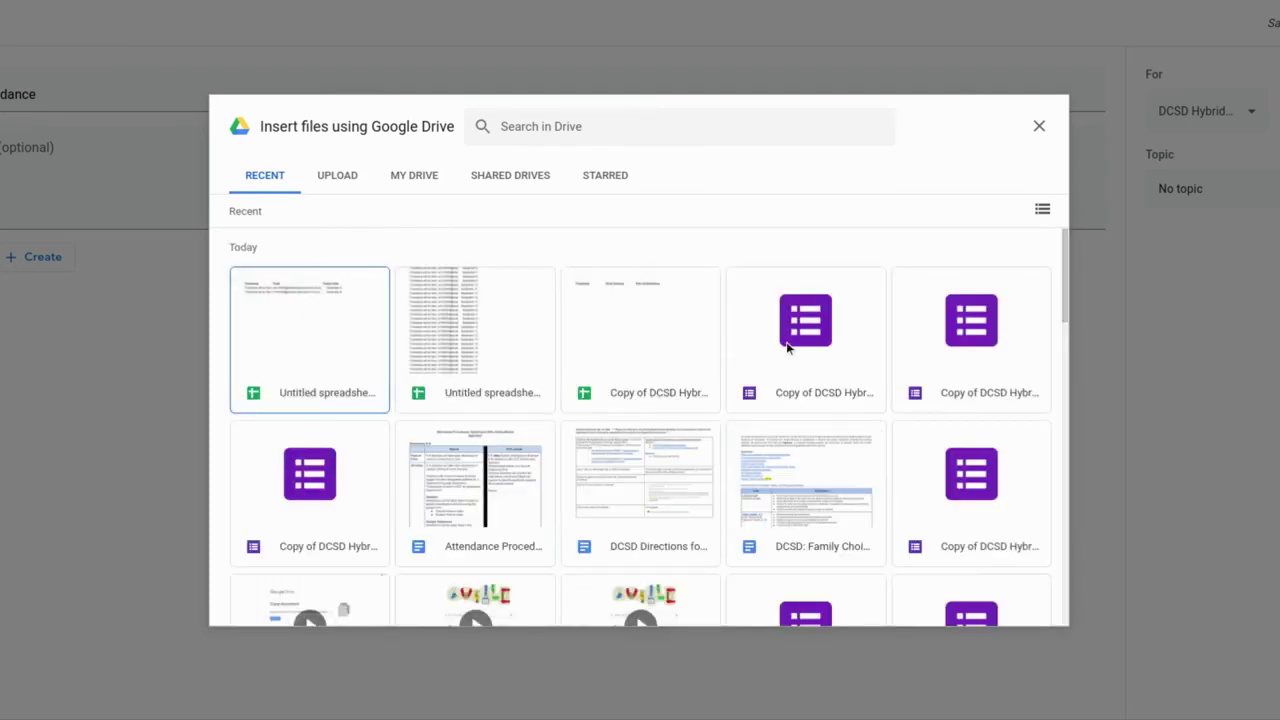
{"action": "left_click", "coordinate": [787, 345]}
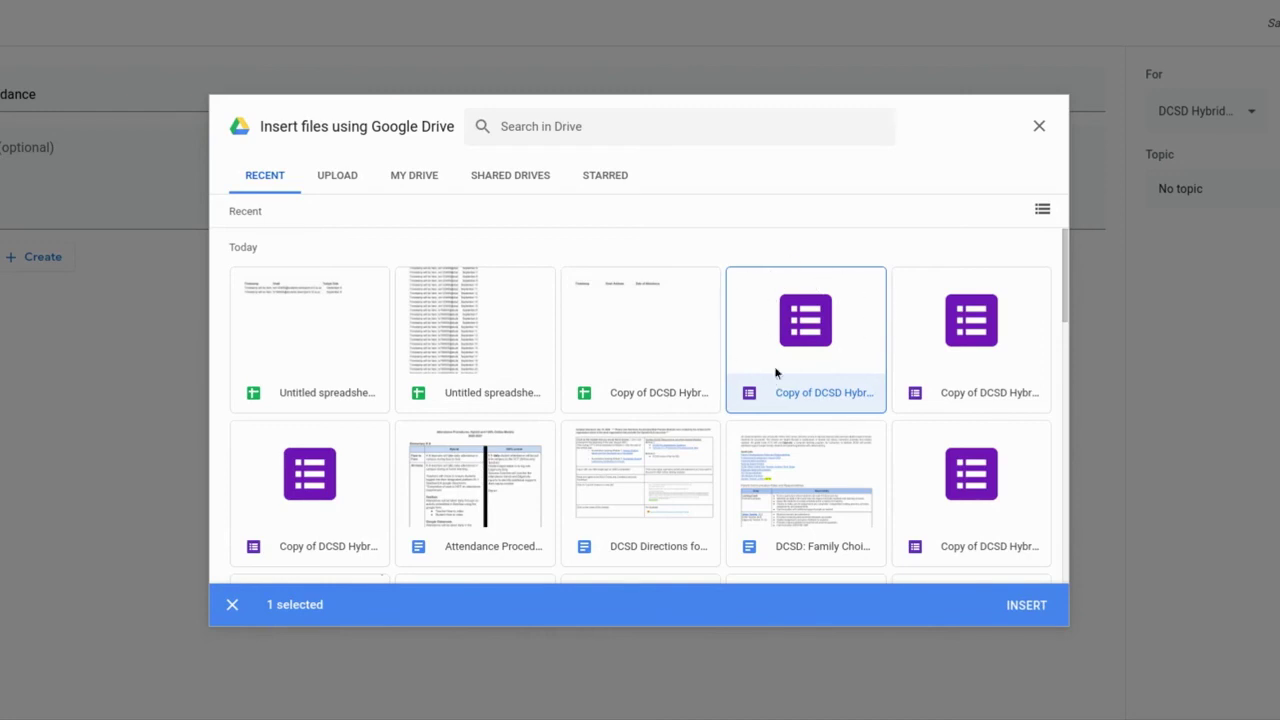
{"action": "left_click", "coordinate": [1027, 605]}
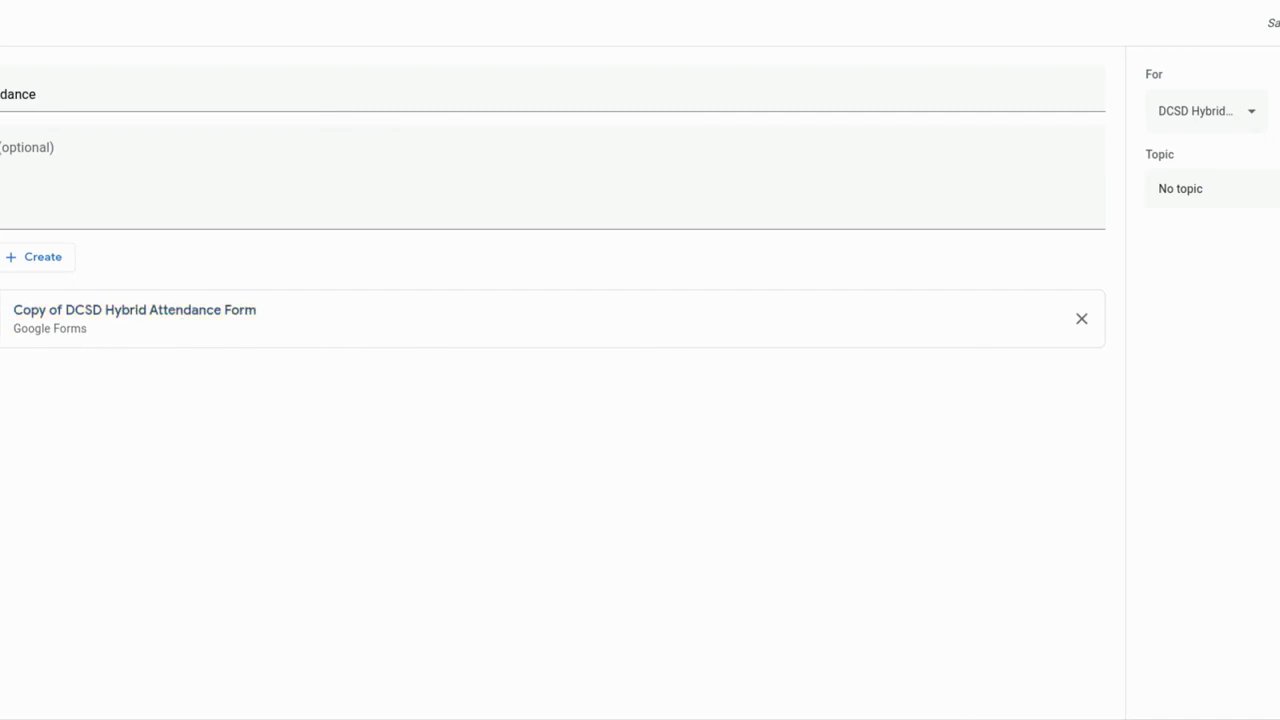
{"action": "left_click", "coordinate": [1268, 202]}
{"action": "left_click", "coordinate": [1221, 283]}
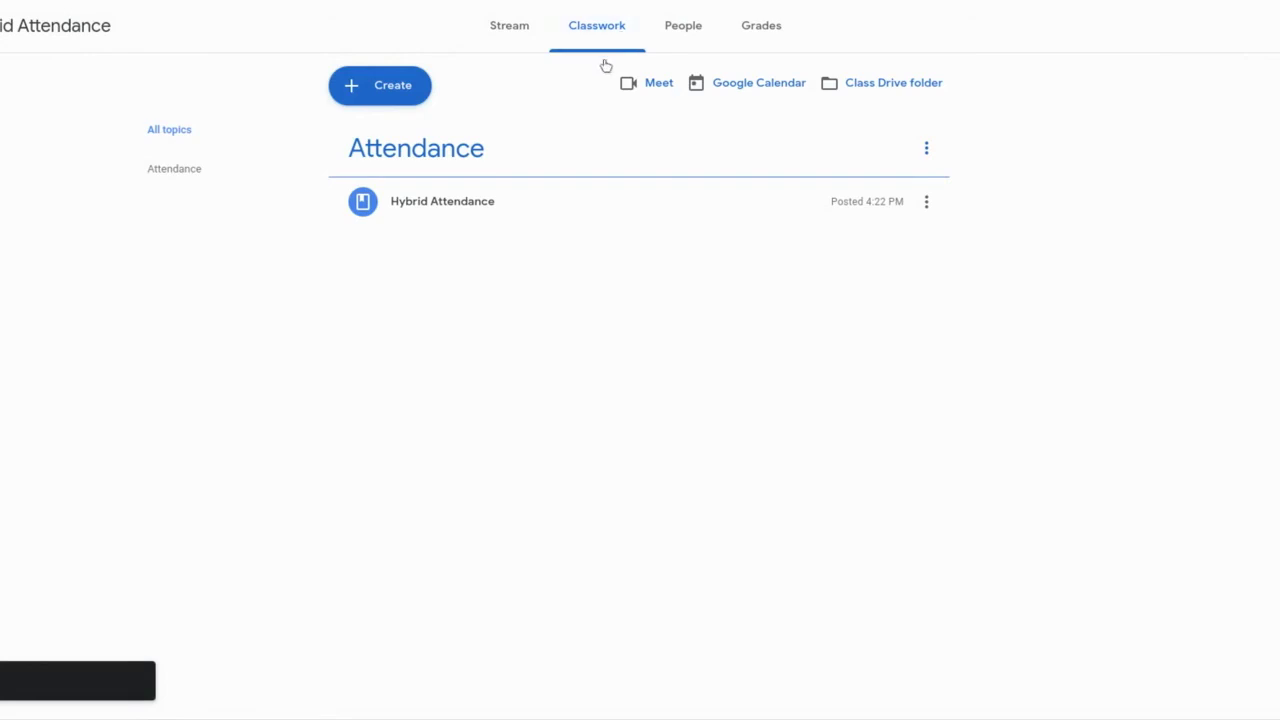
- Expand the posted Hybrid Attendance material to show its attached attendance form
{"action": "left_click", "coordinate": [569, 206]}
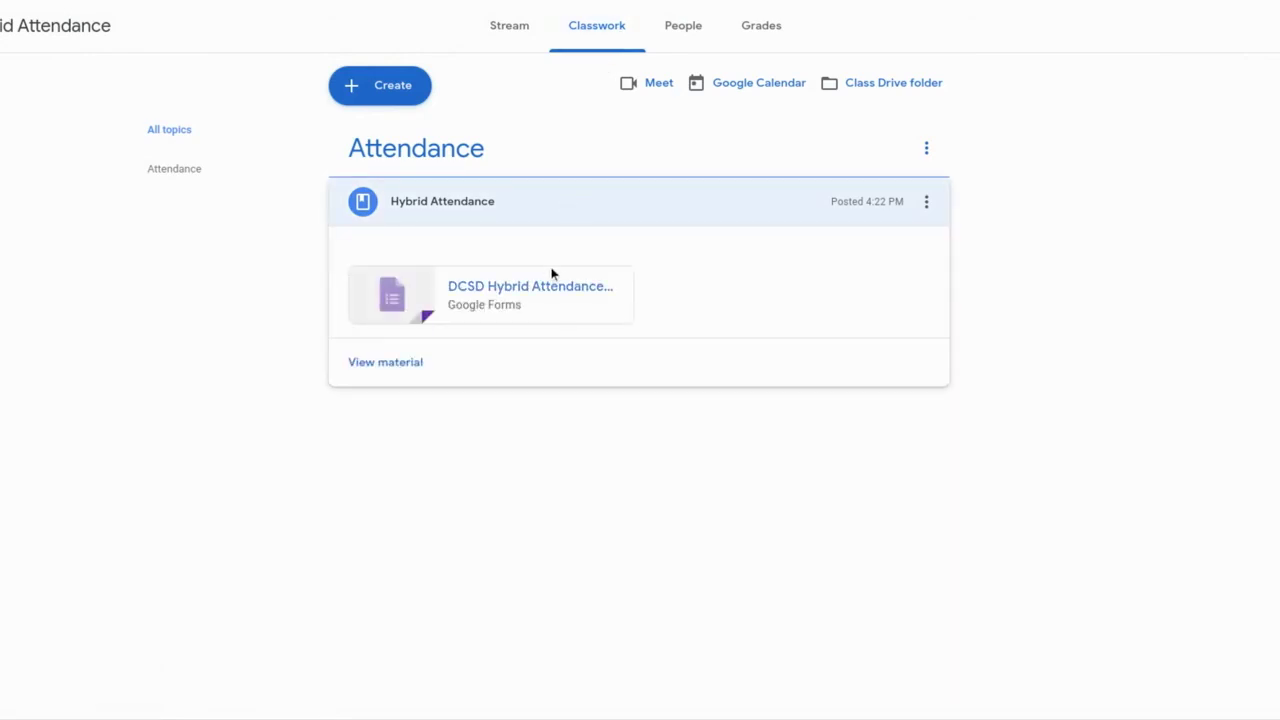